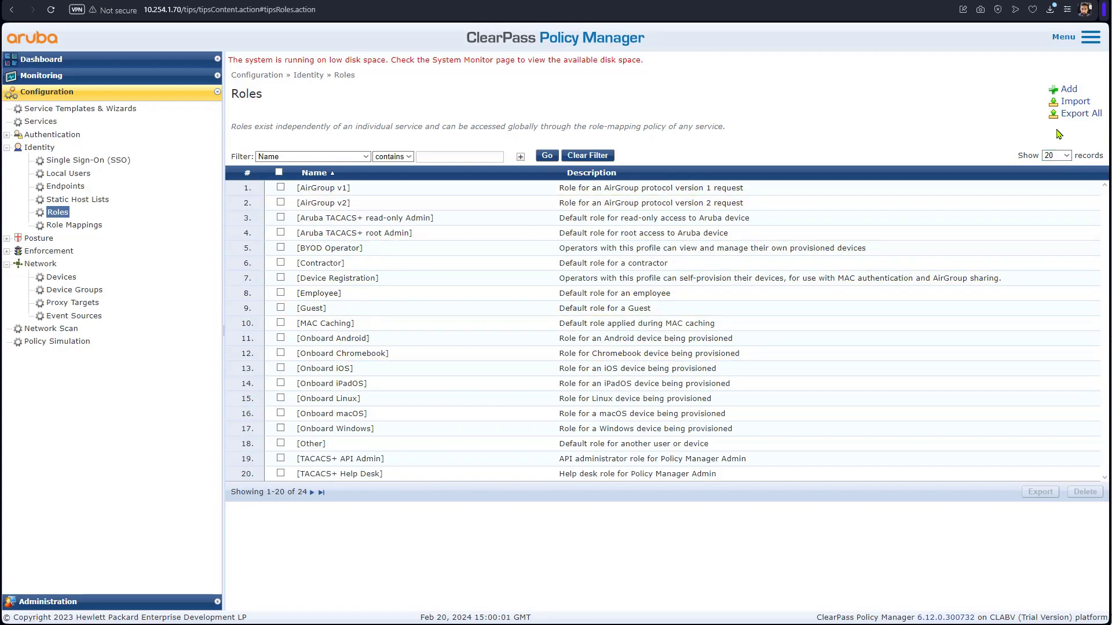
- Create the role corporaterole described as 'corporate role', then filter the Roles list by name 'role'
{"action": "left_click", "coordinate": [1066, 90]}
{"action": "left_click", "coordinate": [616, 282]}
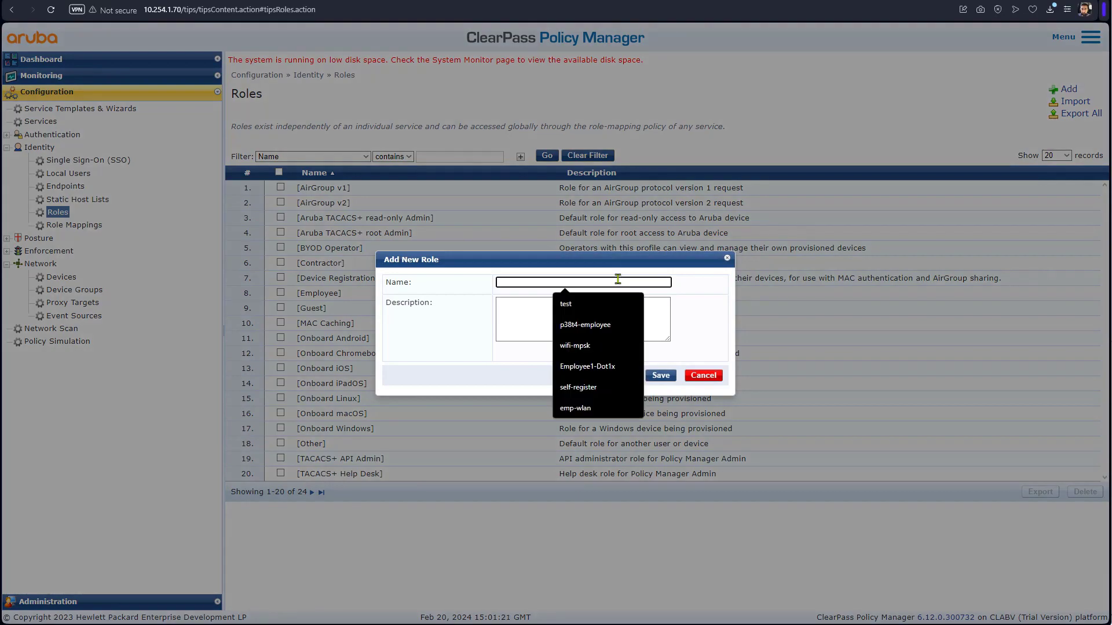
{"action": "type", "text": "corporaterole"}
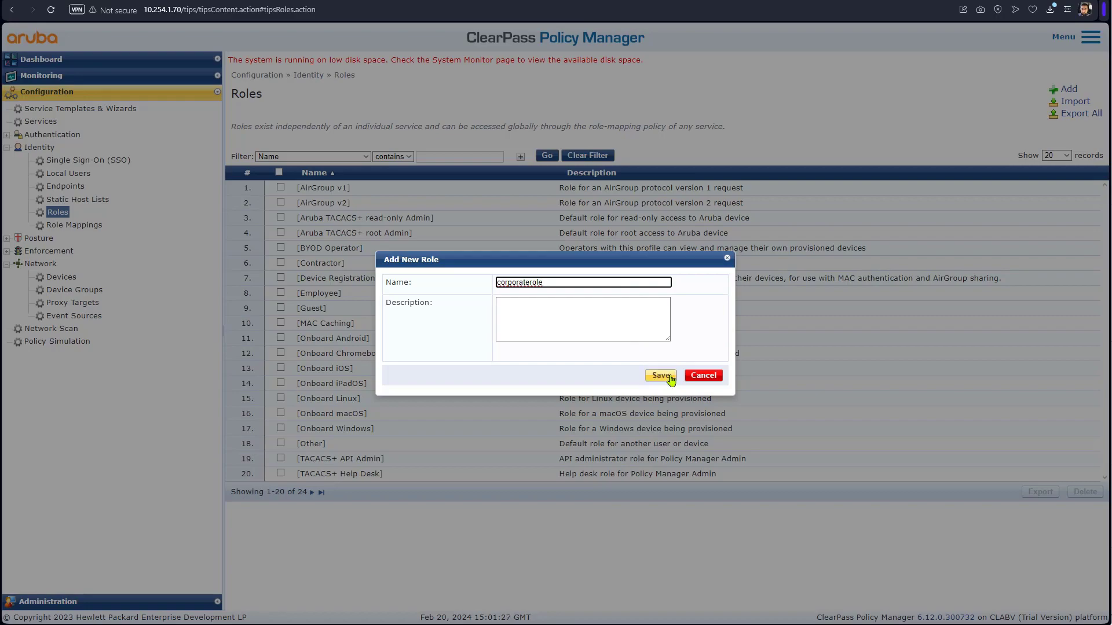
{"action": "left_click", "coordinate": [612, 331]}
{"action": "type", "text": "corporate"}
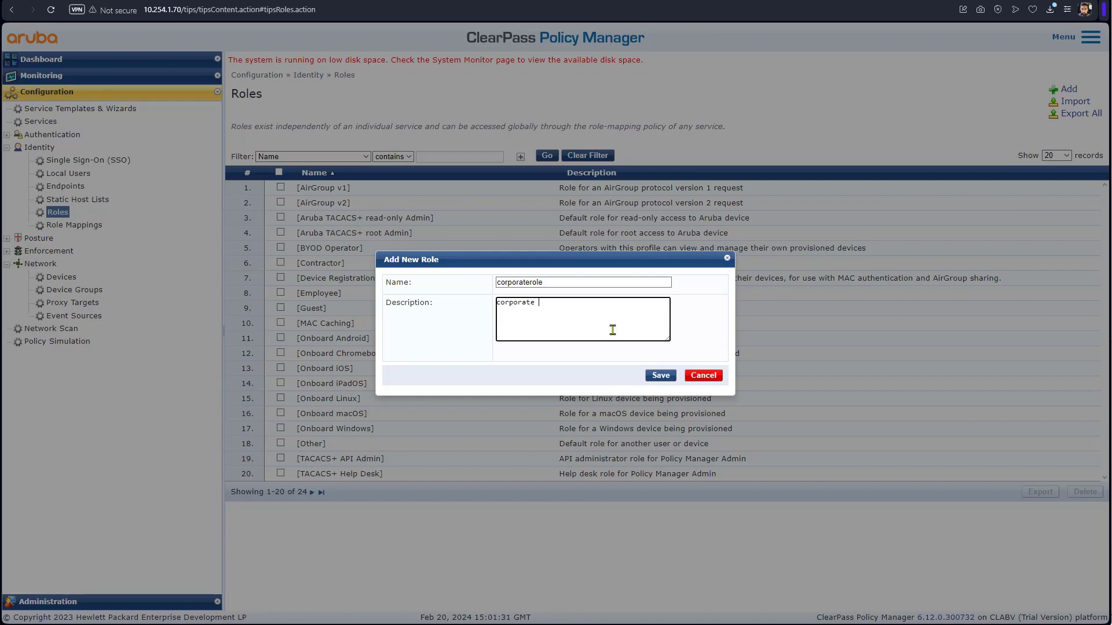
{"action": "type", "text": " role"}
{"action": "left_click", "coordinate": [655, 374]}
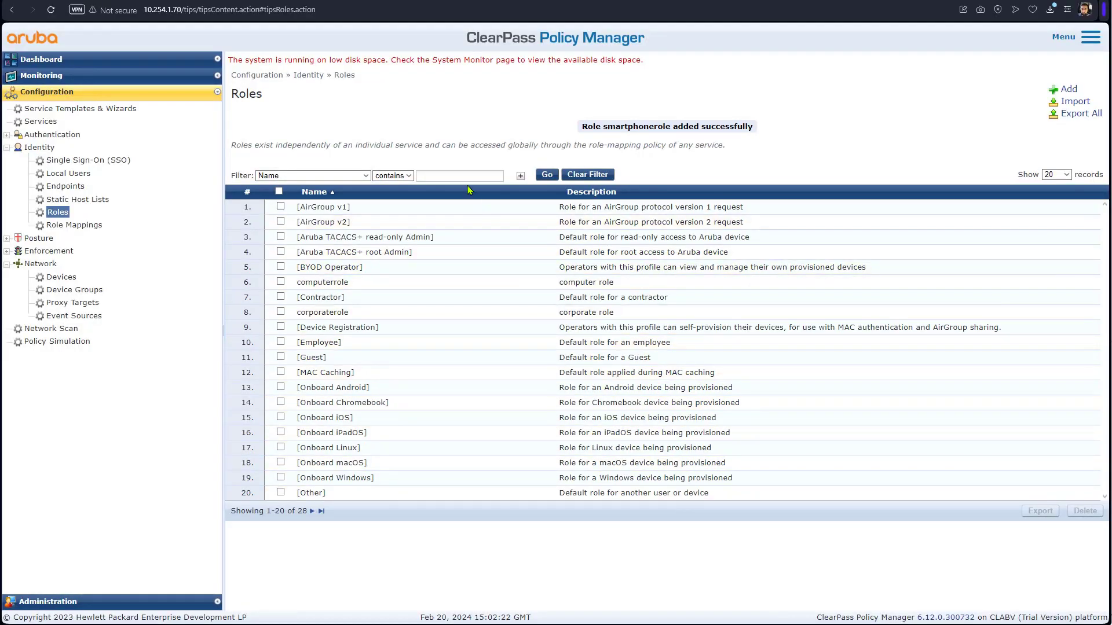
{"action": "left_click", "coordinate": [469, 175]}
{"action": "type", "text": "role"}
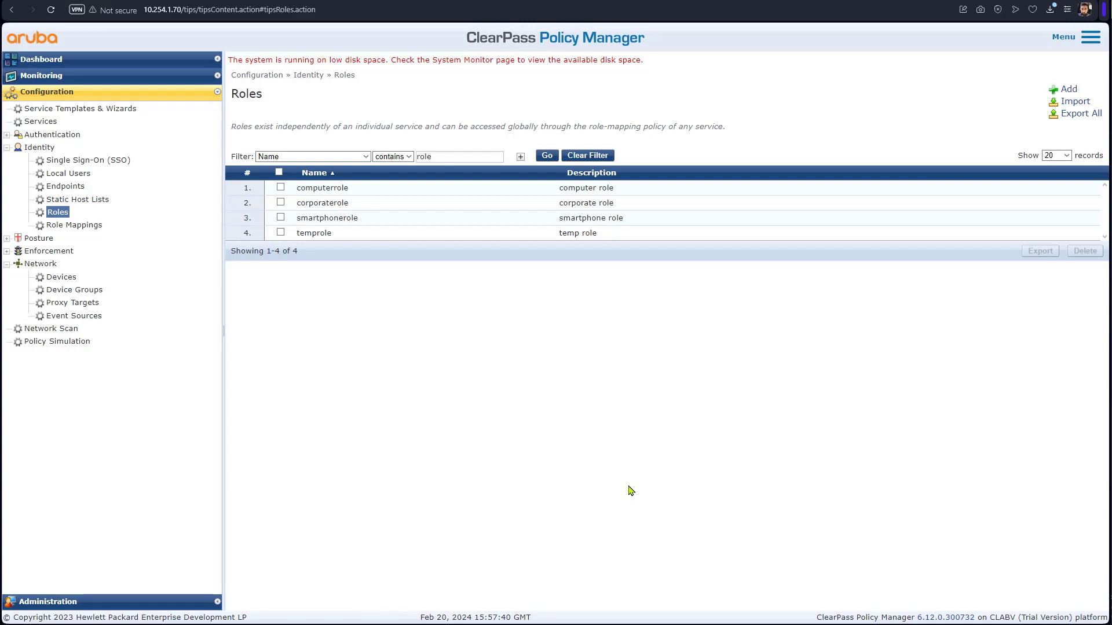
- Open the Join AD Domain form for server clearpass612a under Administration > Server Configuration
{"action": "left_click", "coordinate": [150, 605]}
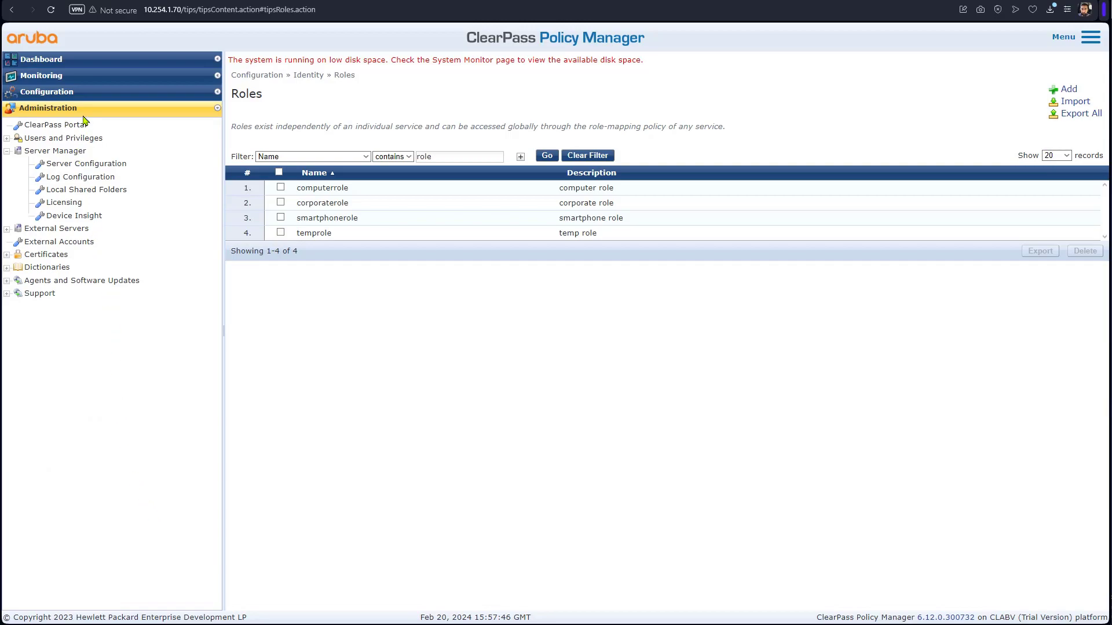
{"action": "left_click", "coordinate": [85, 165]}
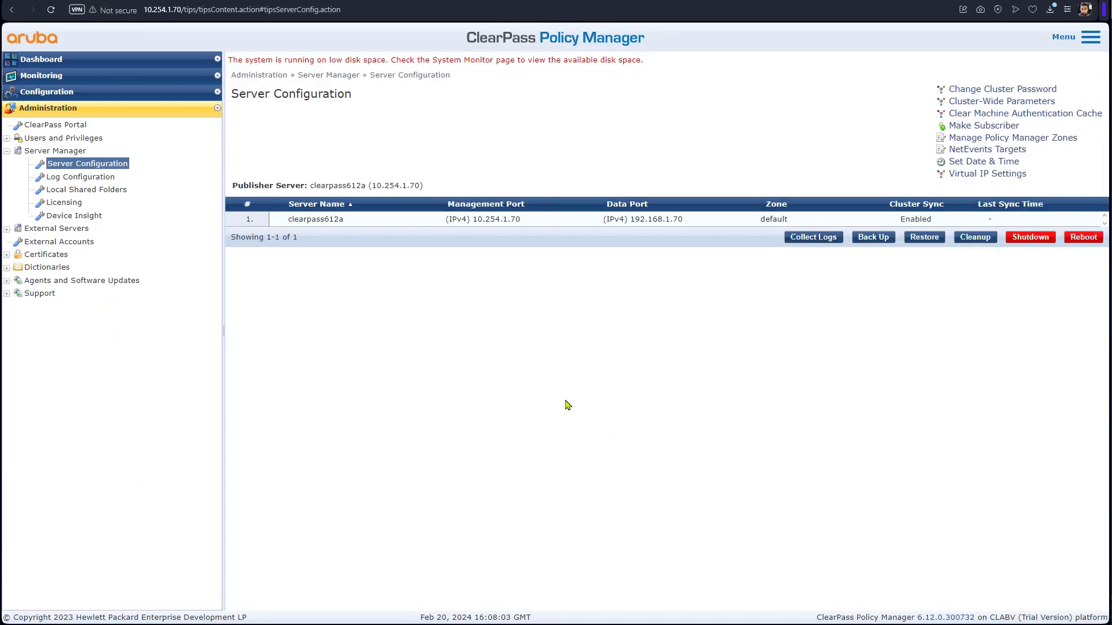
{"action": "left_click", "coordinate": [335, 221]}
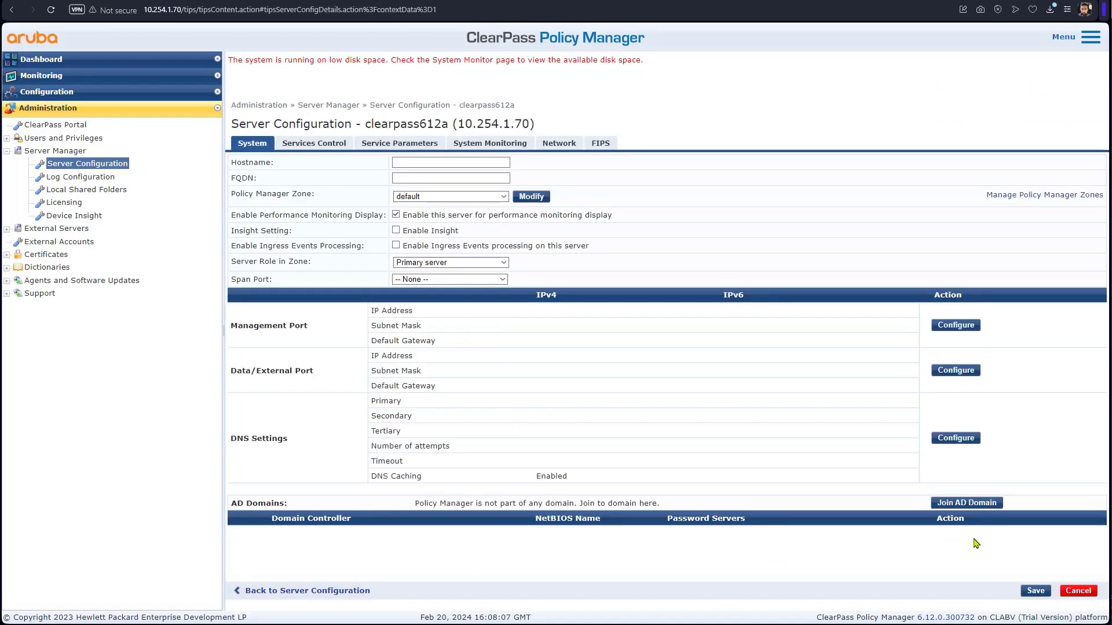
{"action": "left_click", "coordinate": [978, 501]}
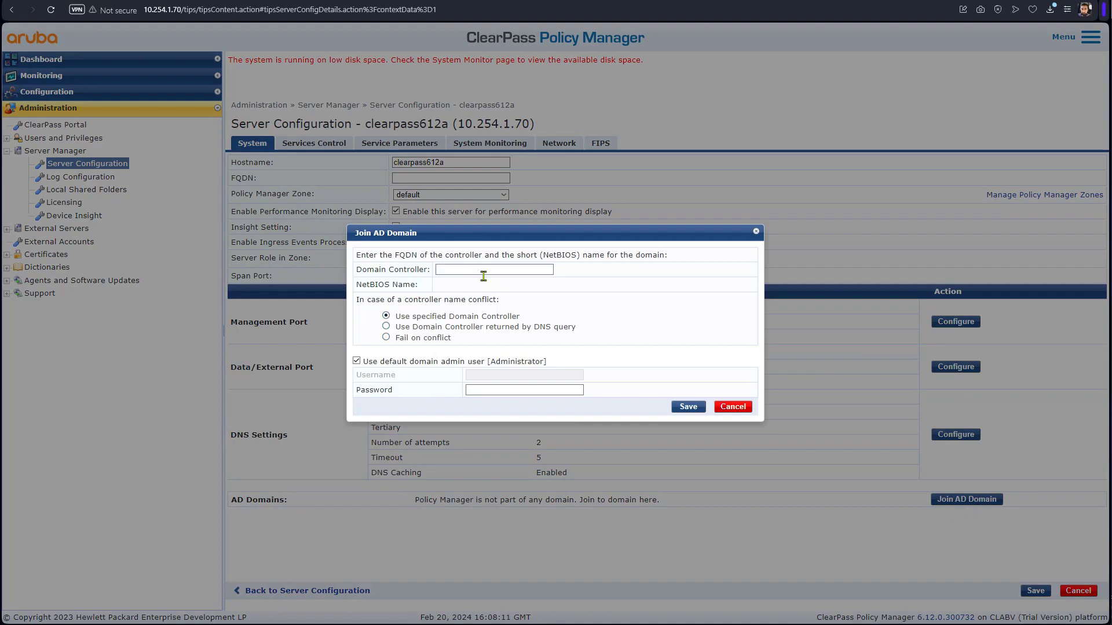
- Enter controller dc.training.wizlane.net and NetBIOS name TRAINING, and use the domain service account's username instead of default admin
{"action": "left_click", "coordinate": [485, 271]}
{"action": "left_click_drag", "start_coordinate": [481, 285], "coordinate": [436, 285]}
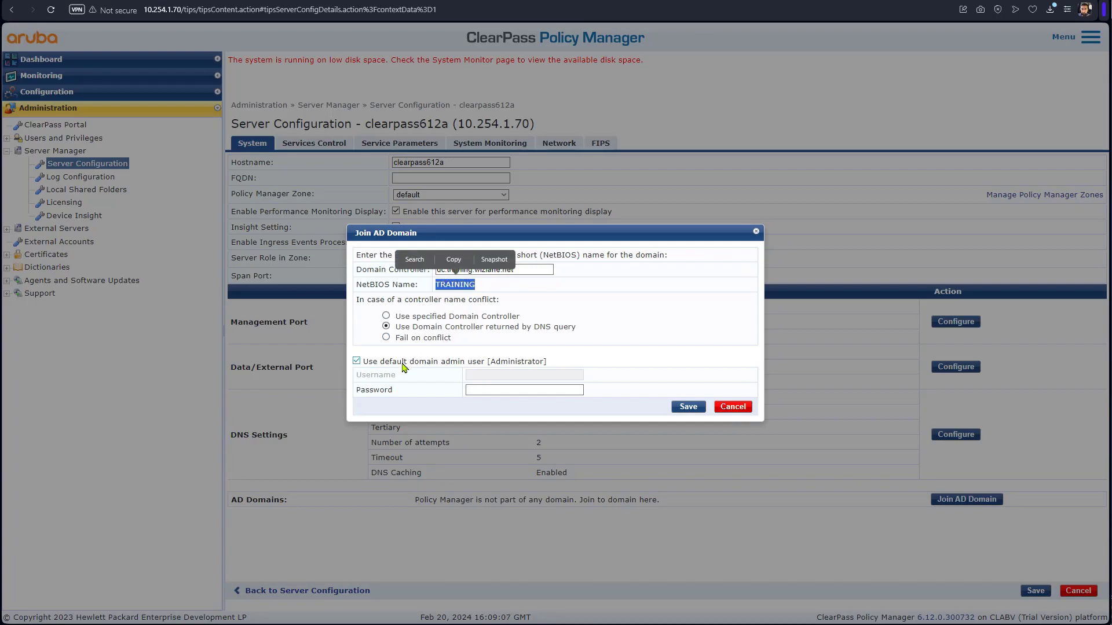
{"action": "left_click", "coordinate": [404, 363]}
{"action": "left_click", "coordinate": [499, 376]}
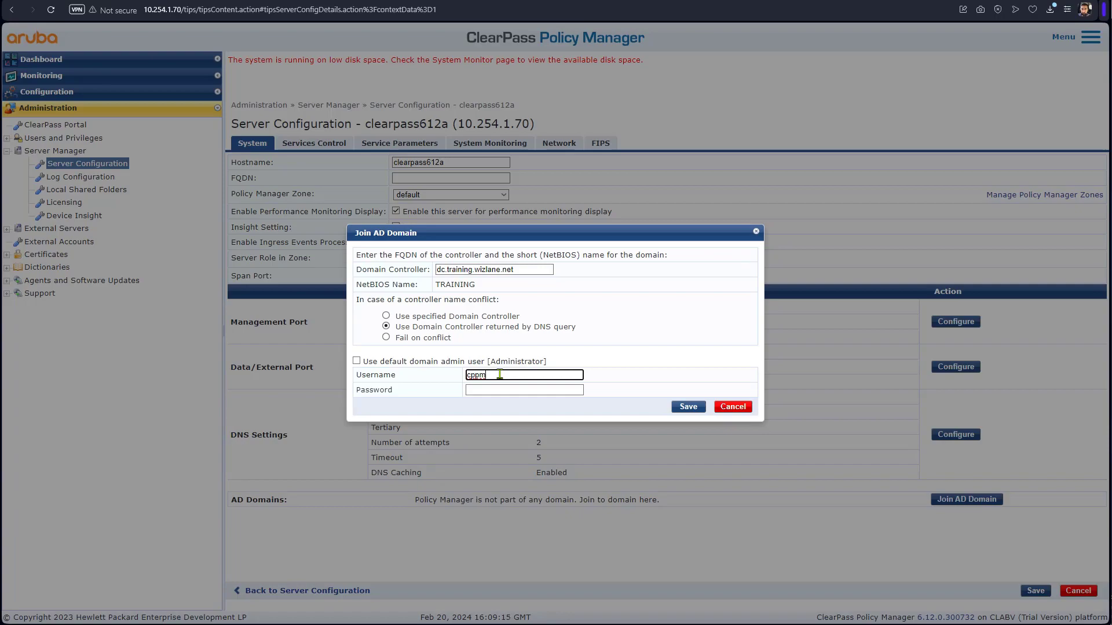
{"action": "left_click", "coordinate": [519, 389]}
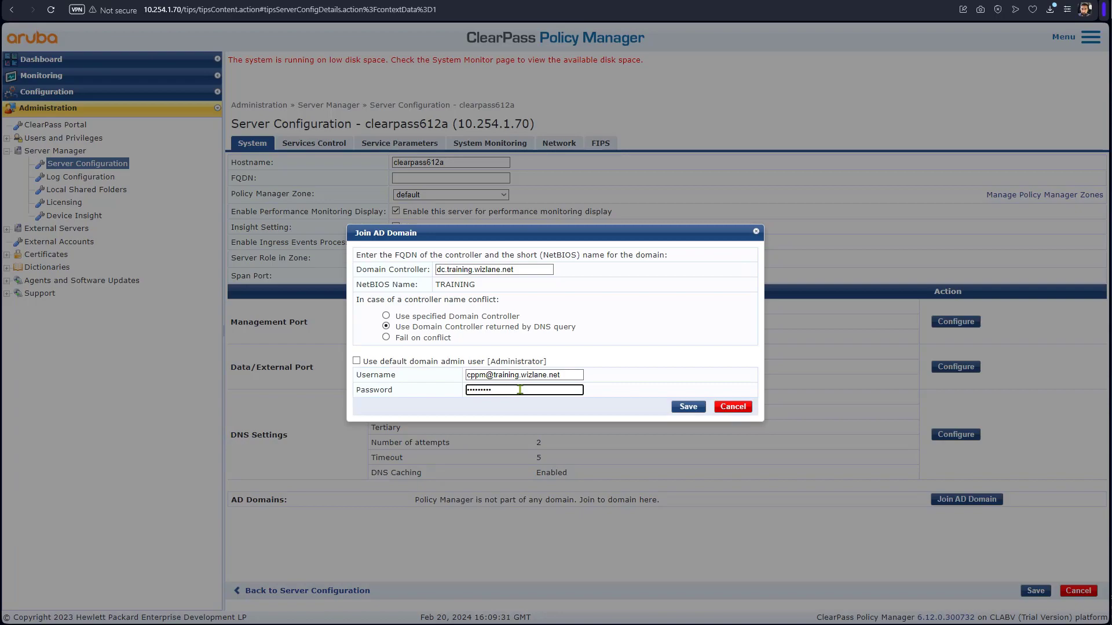
- Join clearpass612a to TRAINING.WIZLANE.NET and confirm the domain appears under the server's AD Domains
{"action": "left_click", "coordinate": [687, 410]}
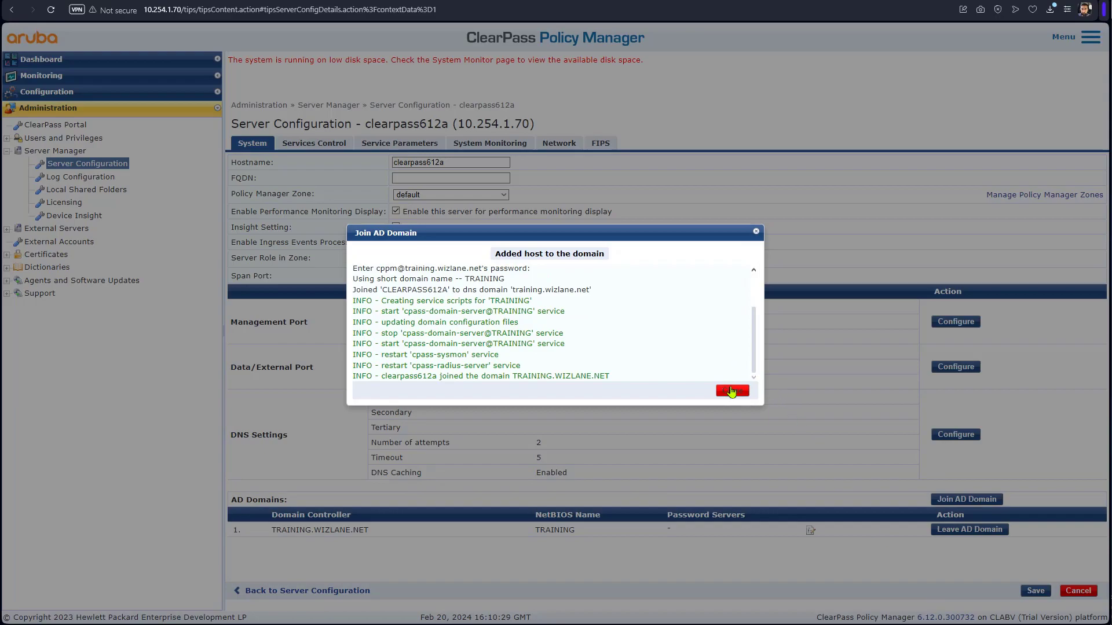
{"action": "left_click", "coordinate": [732, 390]}
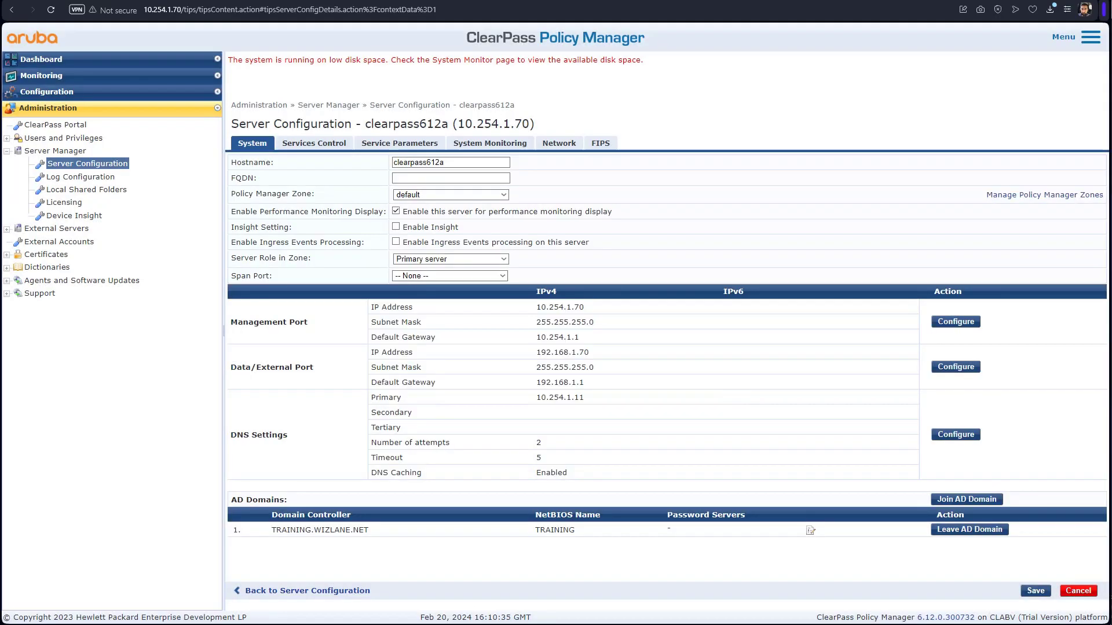
{"action": "left_click", "coordinate": [1079, 592]}
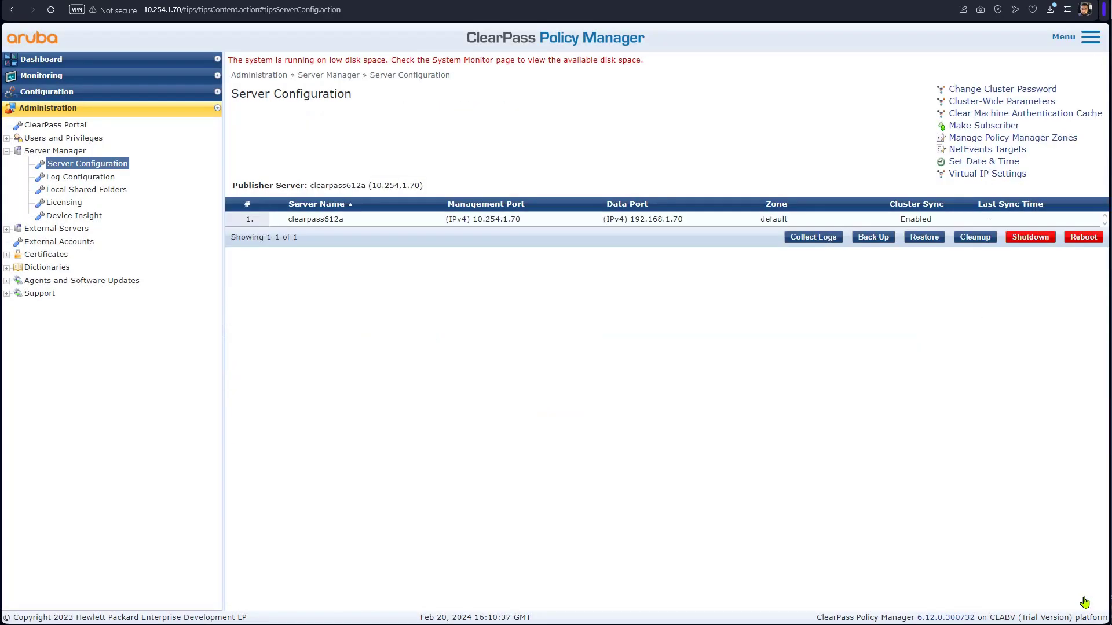
{"action": "left_click", "coordinate": [429, 226]}
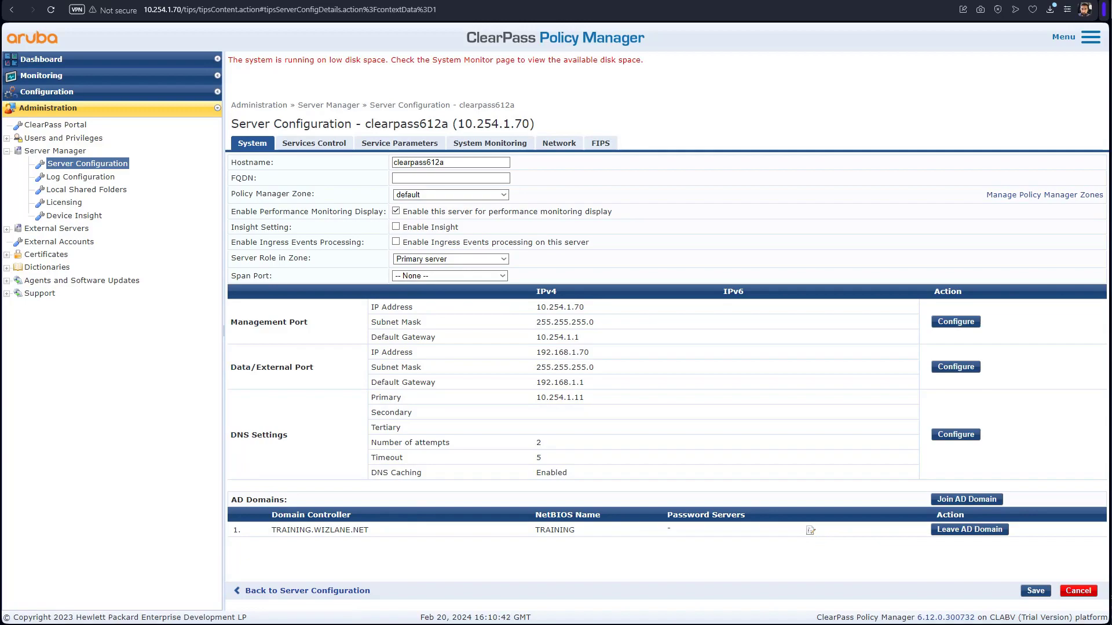
{"action": "left_click", "coordinate": [65, 95]}
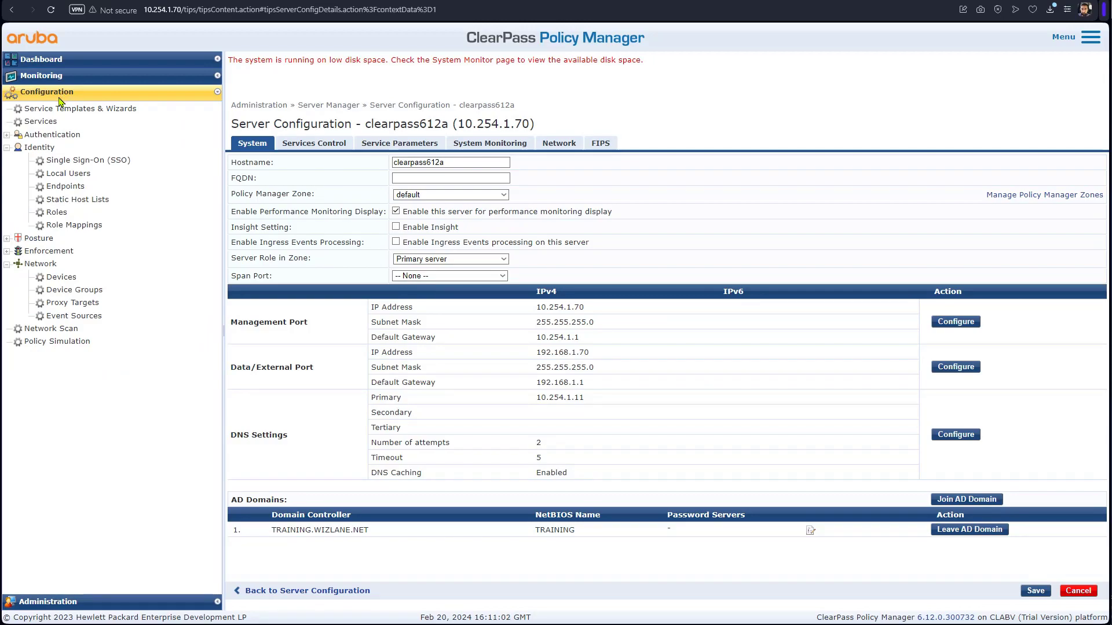
- Add a new authentication source named Active Directory with type Active Directory
{"action": "left_click", "coordinate": [6, 135]}
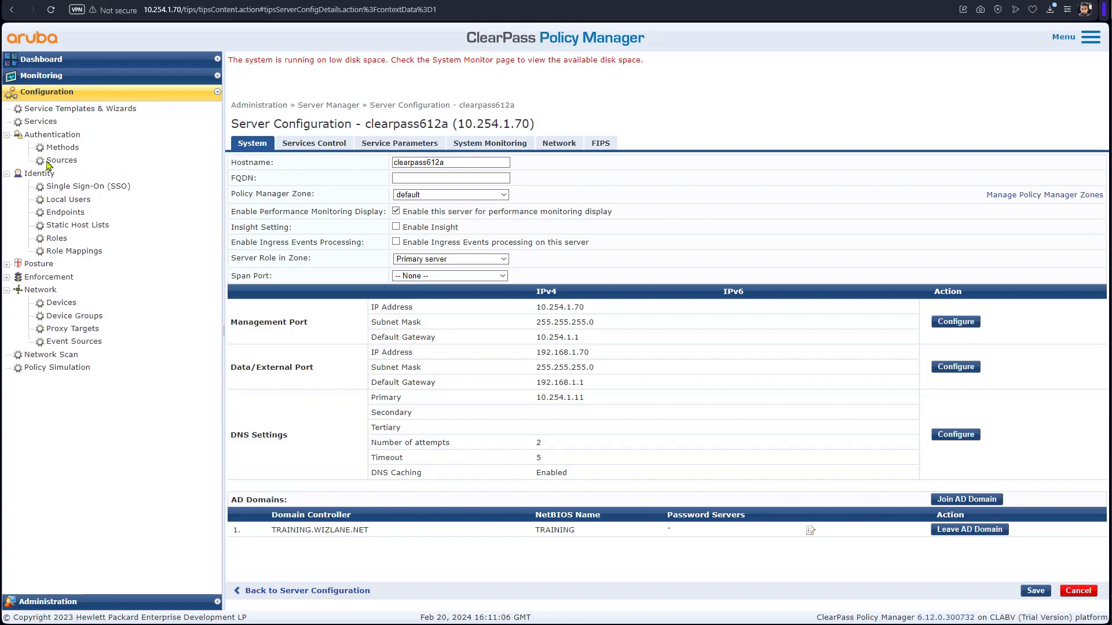
{"action": "left_click", "coordinate": [55, 161]}
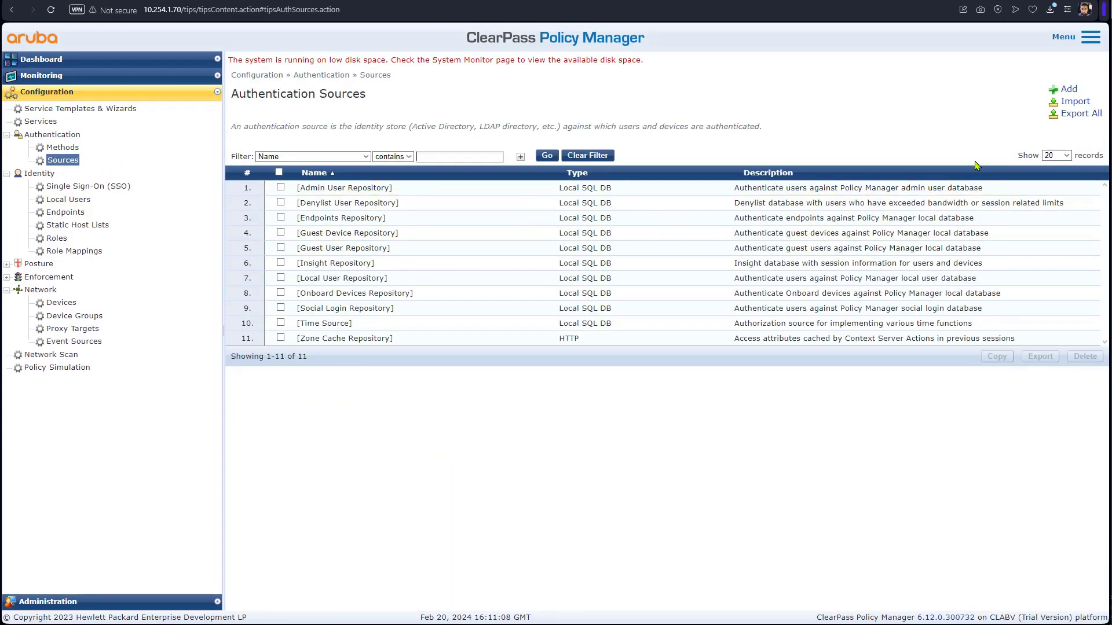
{"action": "left_click", "coordinate": [1068, 91]}
{"action": "left_click", "coordinate": [484, 132]}
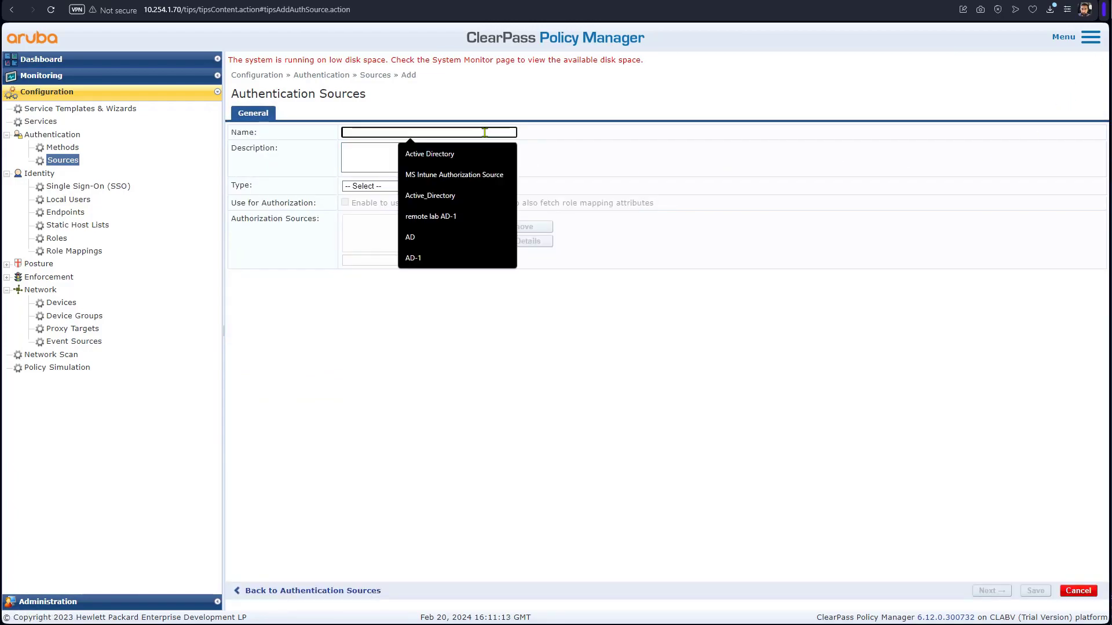
{"action": "left_click", "coordinate": [483, 155]}
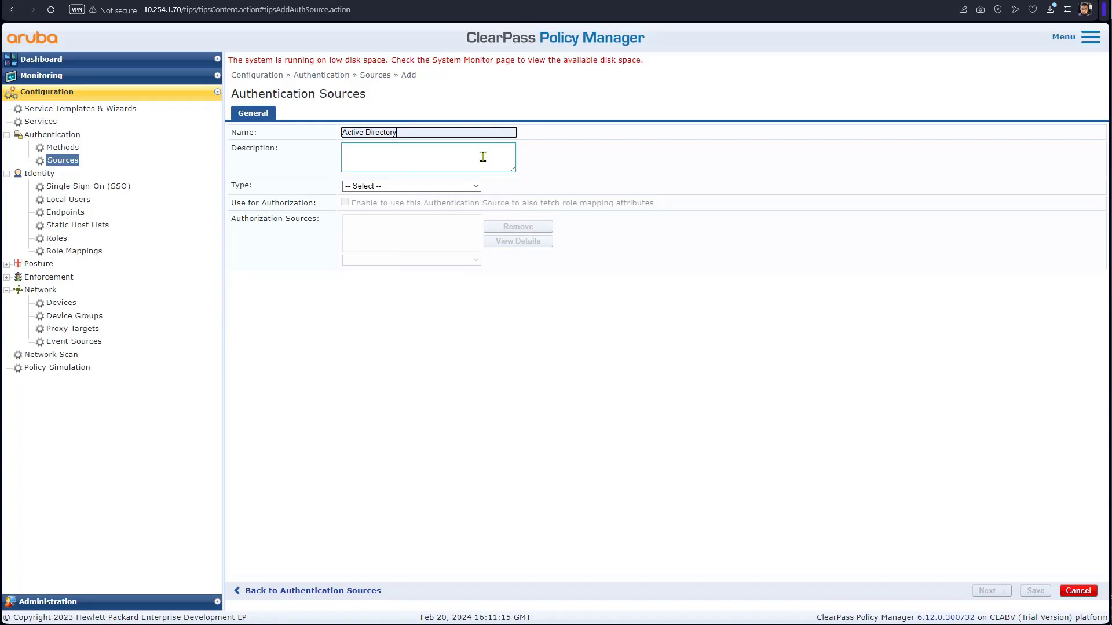
{"action": "left_click", "coordinate": [475, 186]}
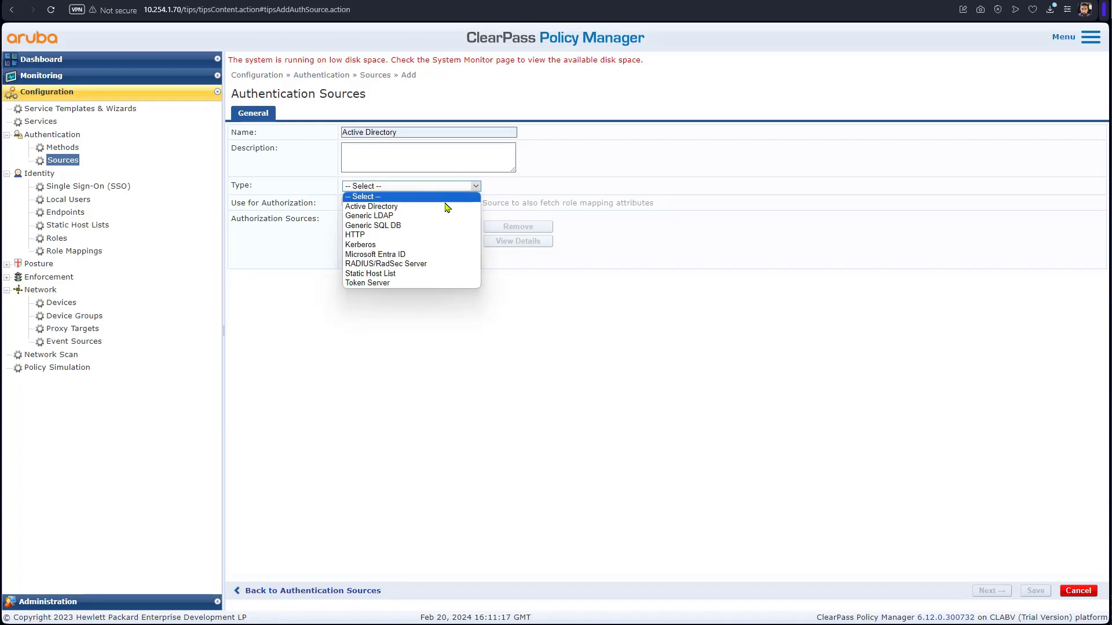
{"action": "left_click", "coordinate": [448, 207]}
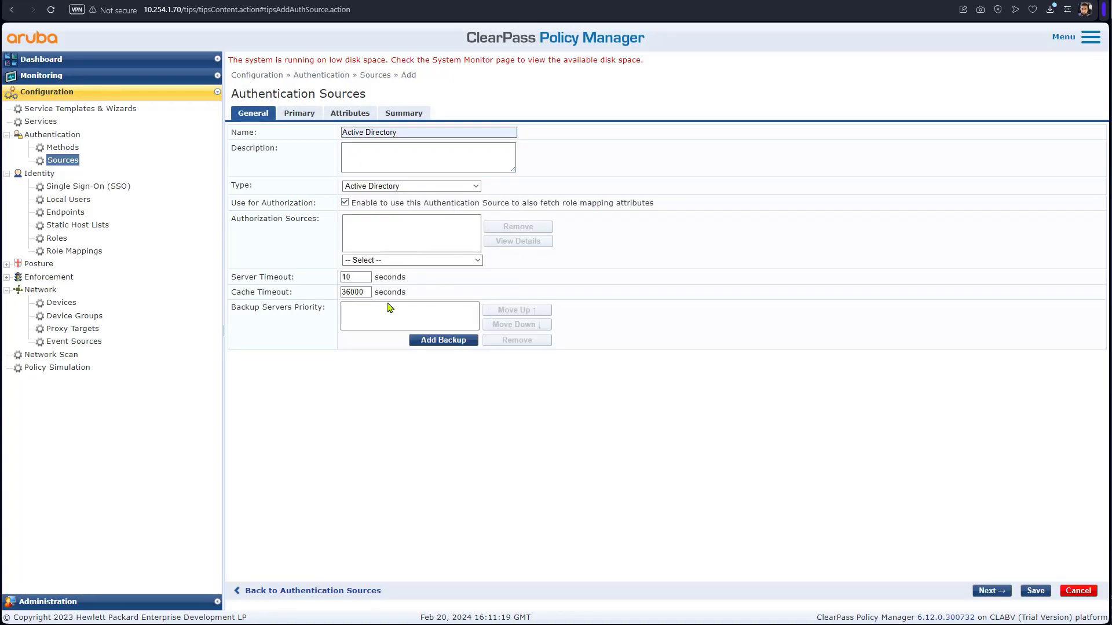
{"action": "left_click", "coordinate": [1007, 593]}
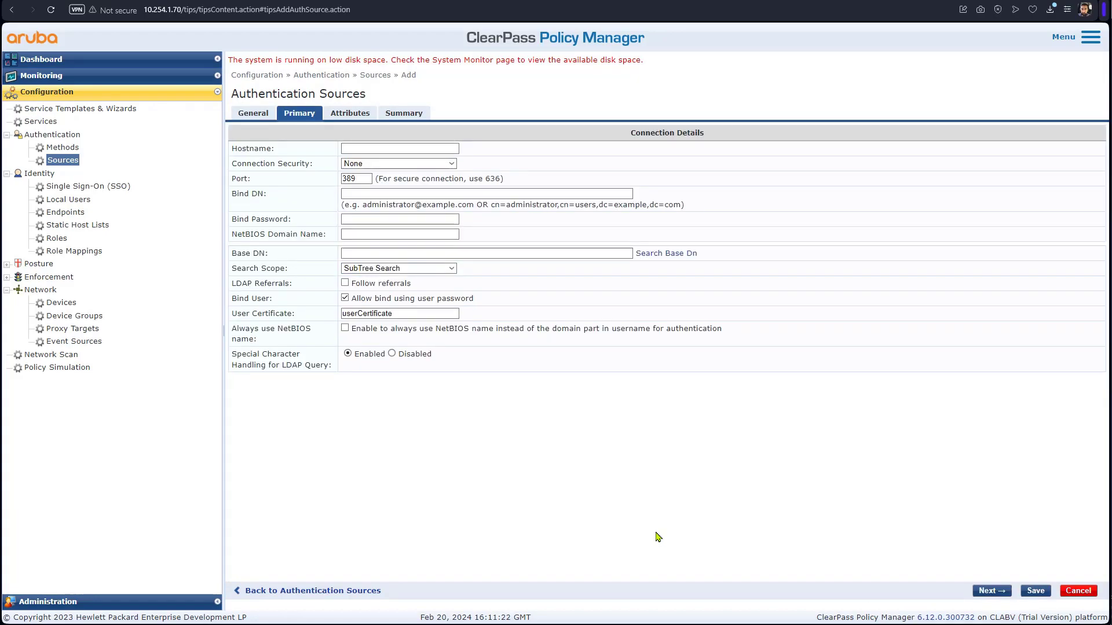
- Set host dc.training.wizlane.net, Base DN dc=training,dc=wizlane,dc=net and SubTree Search scope
{"action": "left_click", "coordinate": [376, 149]}
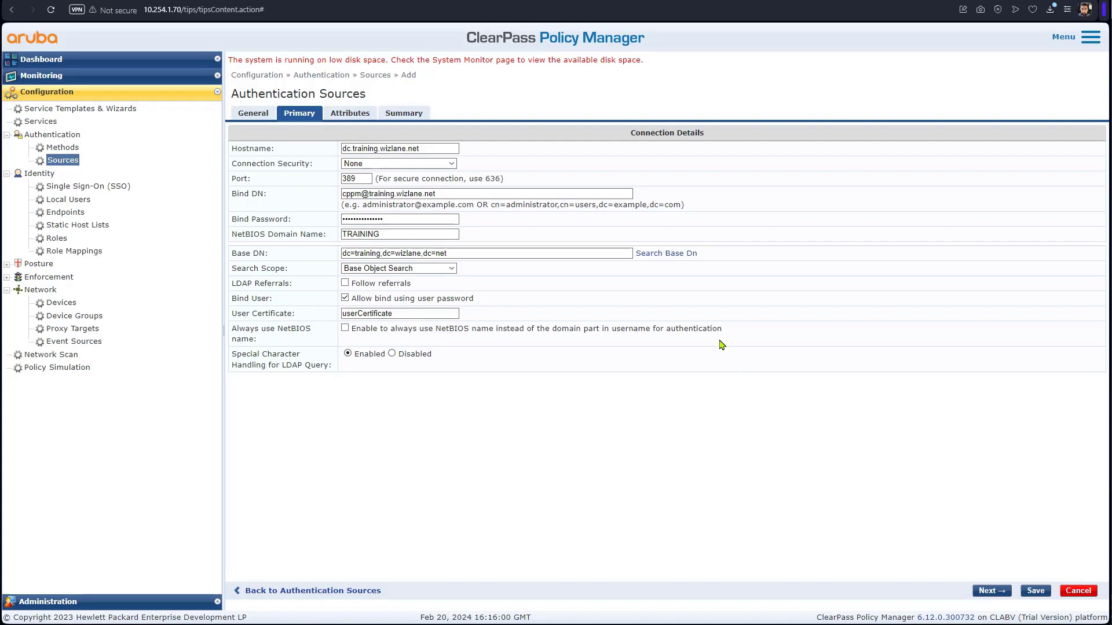
{"action": "left_click", "coordinate": [676, 254]}
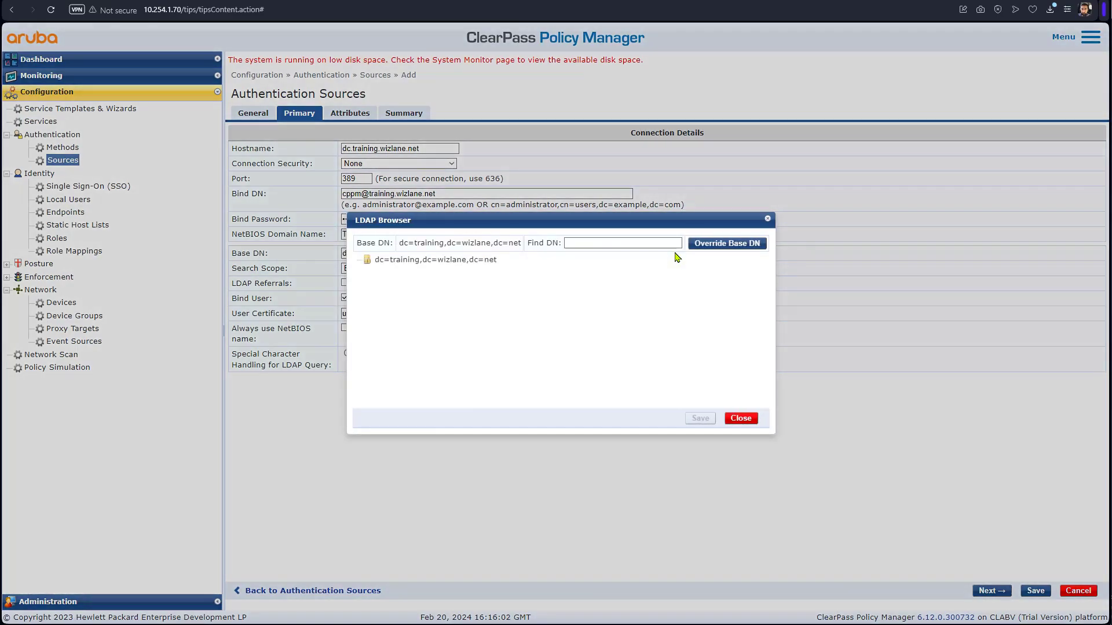
{"action": "left_click", "coordinate": [476, 259]}
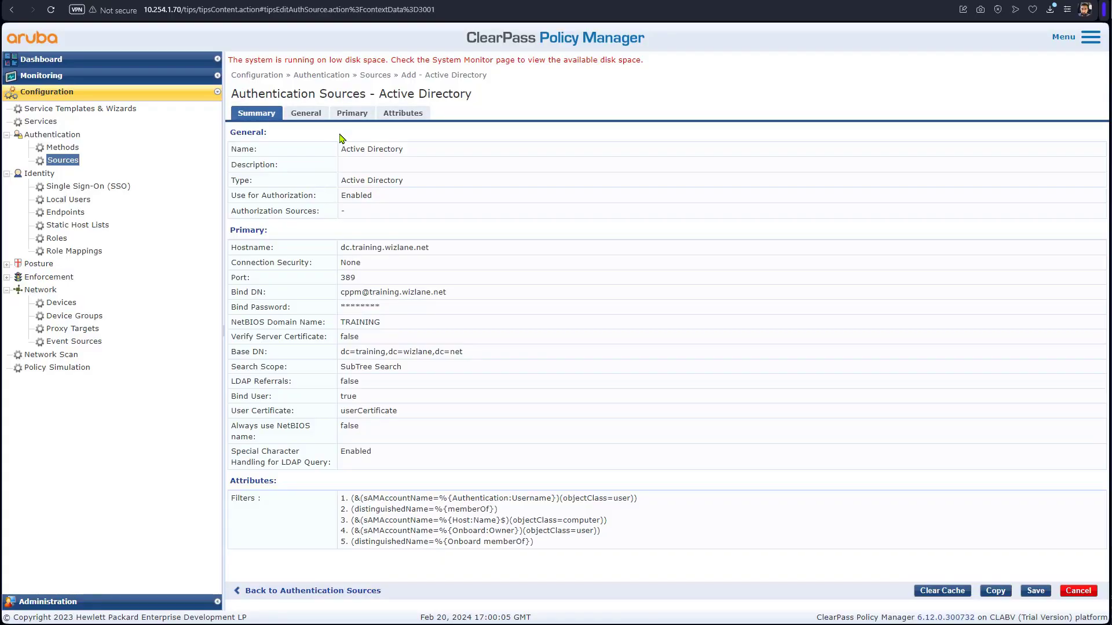
{"action": "left_click", "coordinate": [319, 119]}
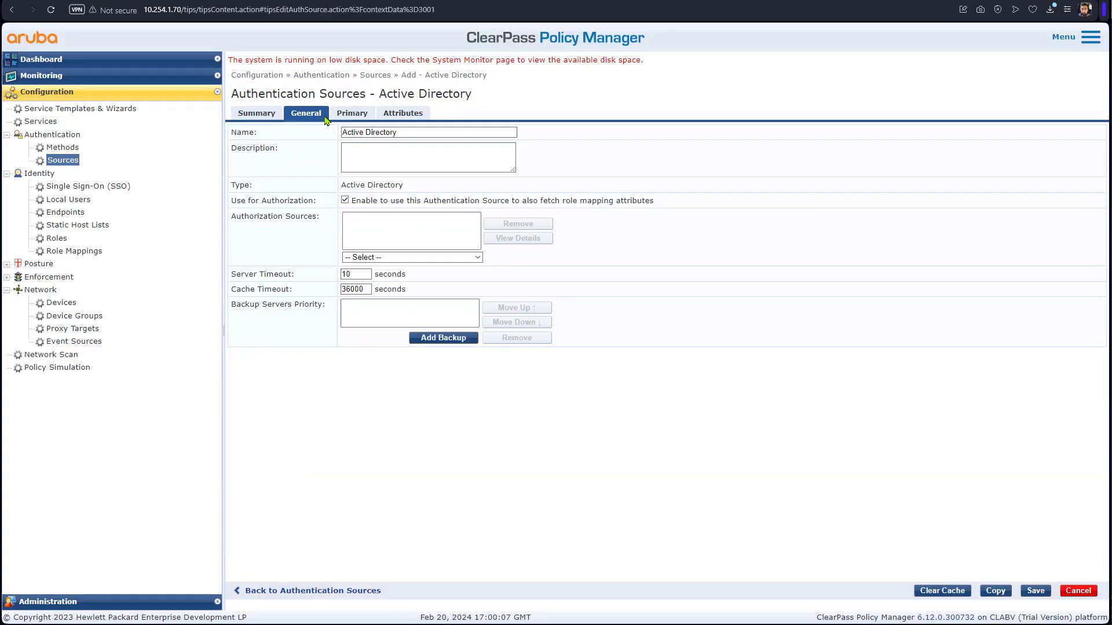
{"action": "left_click", "coordinate": [349, 121]}
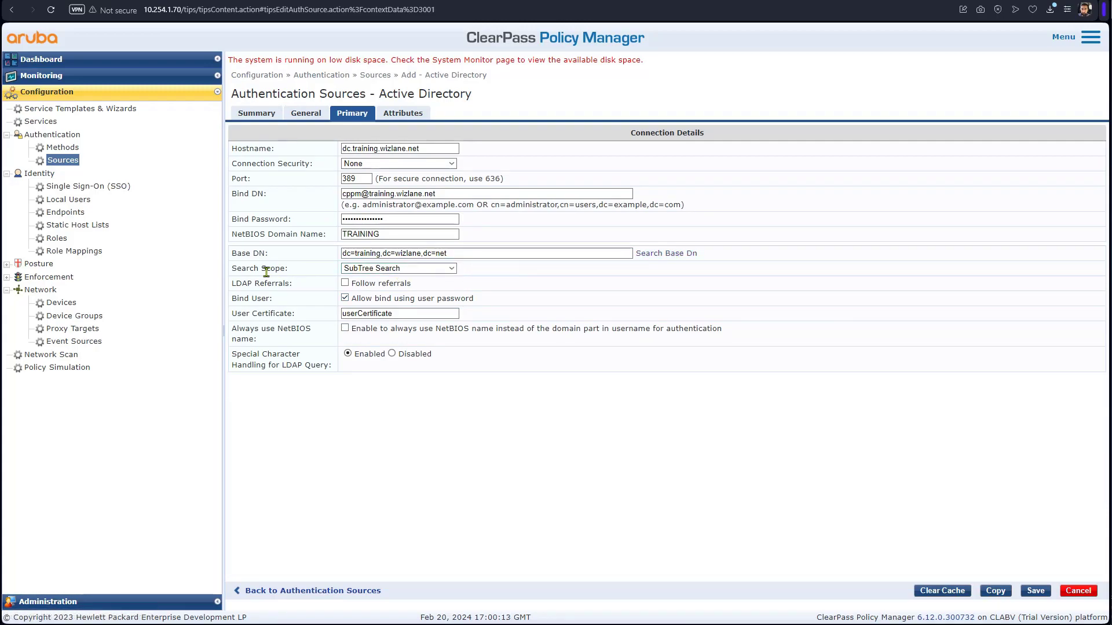
{"action": "left_click", "coordinate": [452, 269]}
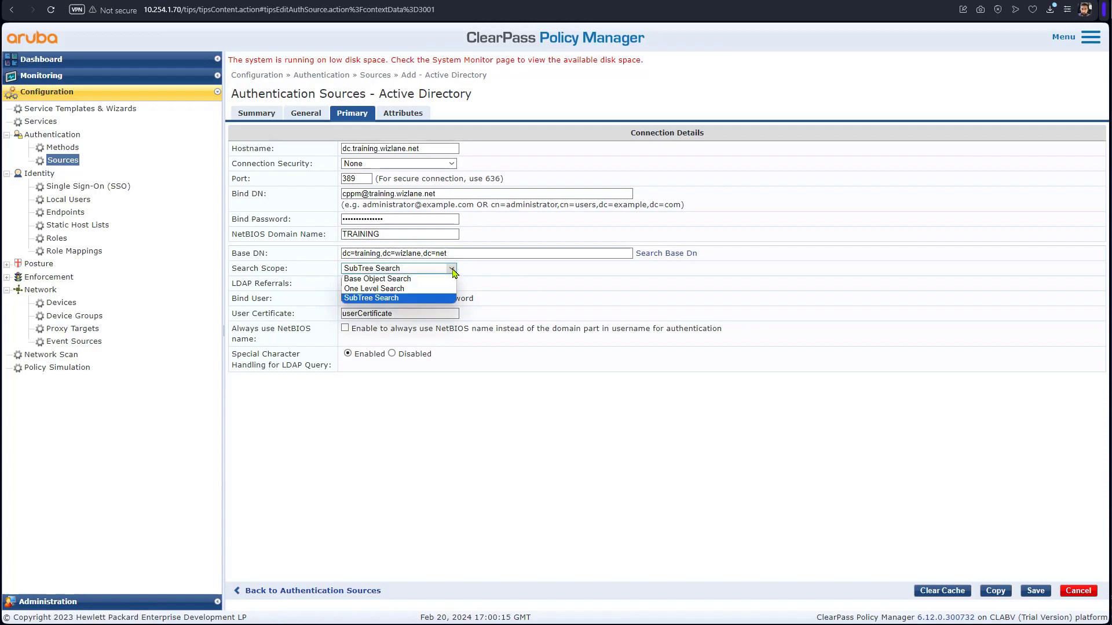
{"action": "left_click", "coordinate": [426, 297]}
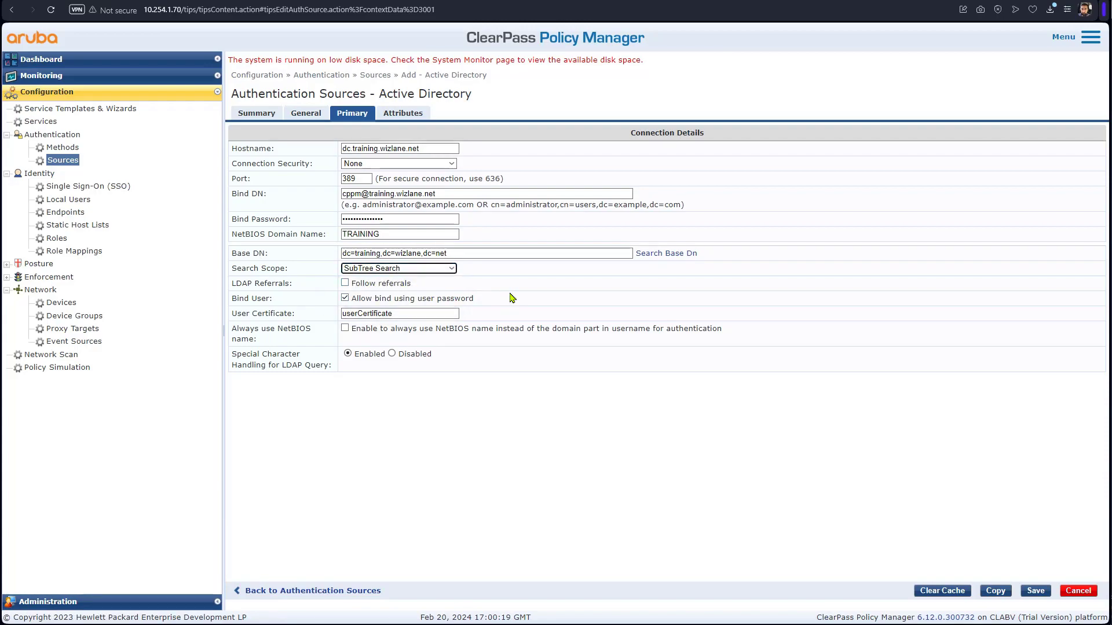
{"action": "left_click", "coordinate": [1035, 590]}
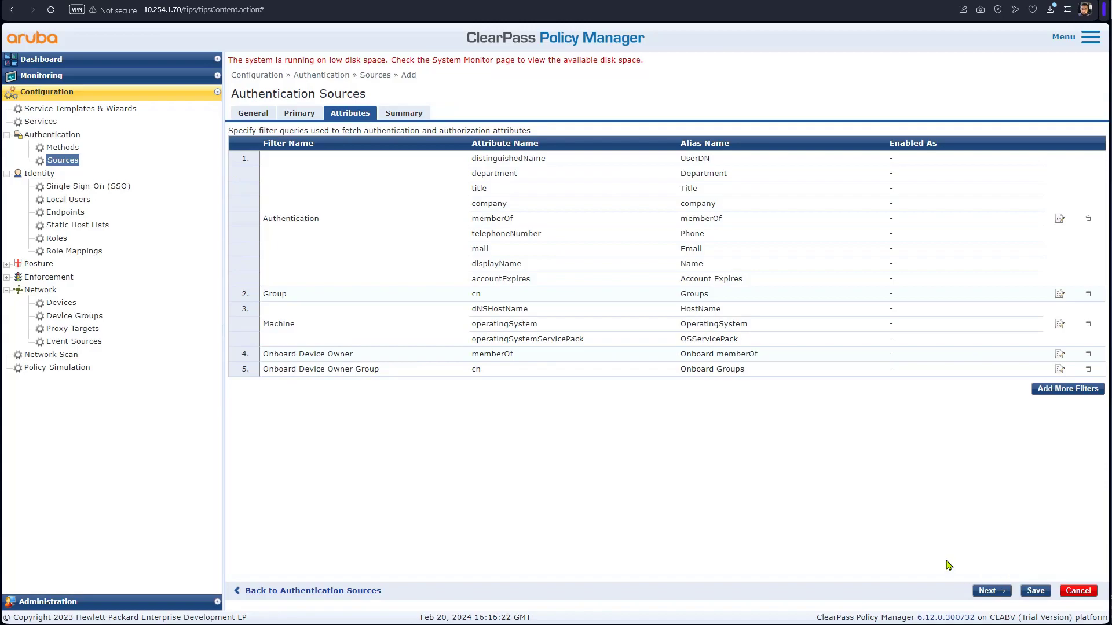
- Enable memberOf as both Role and Attribute in the Authentication filter
{"action": "left_click", "coordinate": [750, 219]}
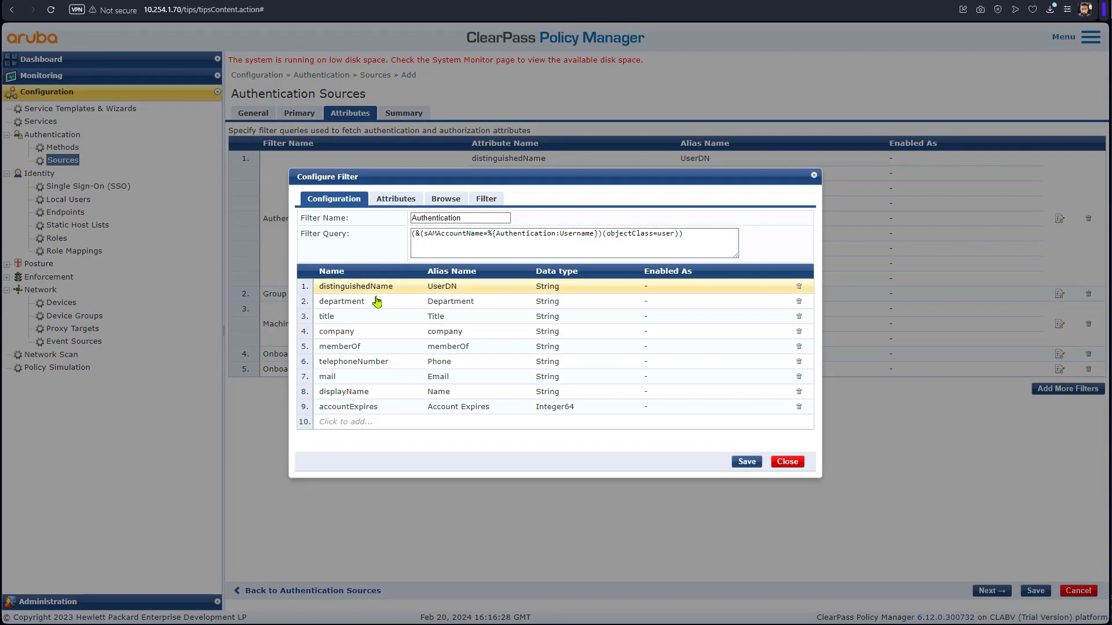
{"action": "left_click", "coordinate": [375, 347]}
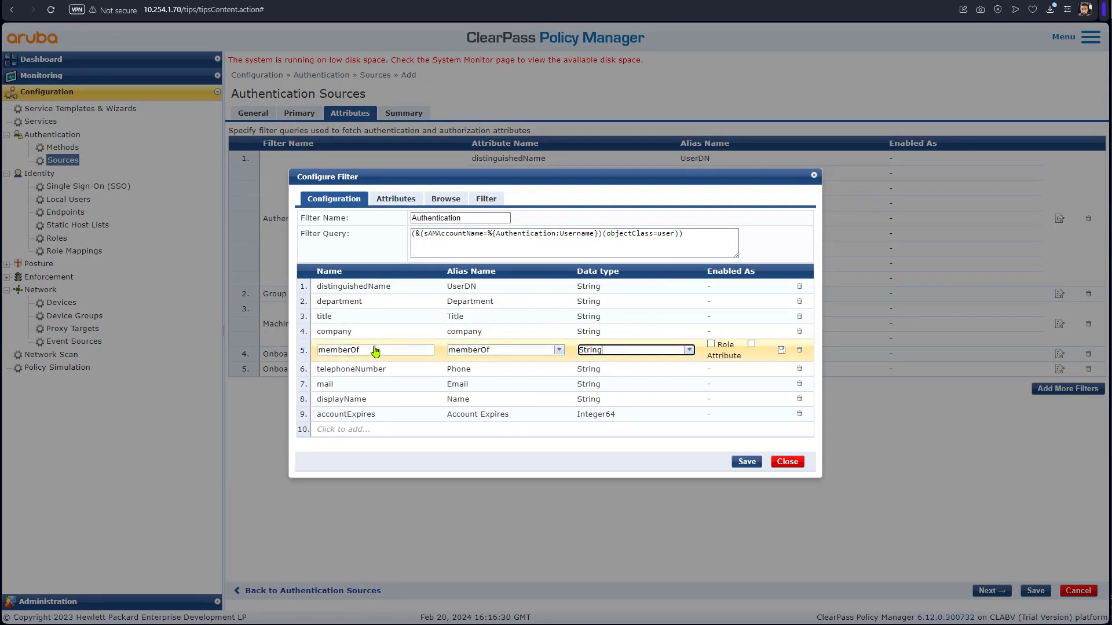
{"action": "left_click", "coordinate": [711, 344]}
{"action": "left_click", "coordinate": [751, 344]}
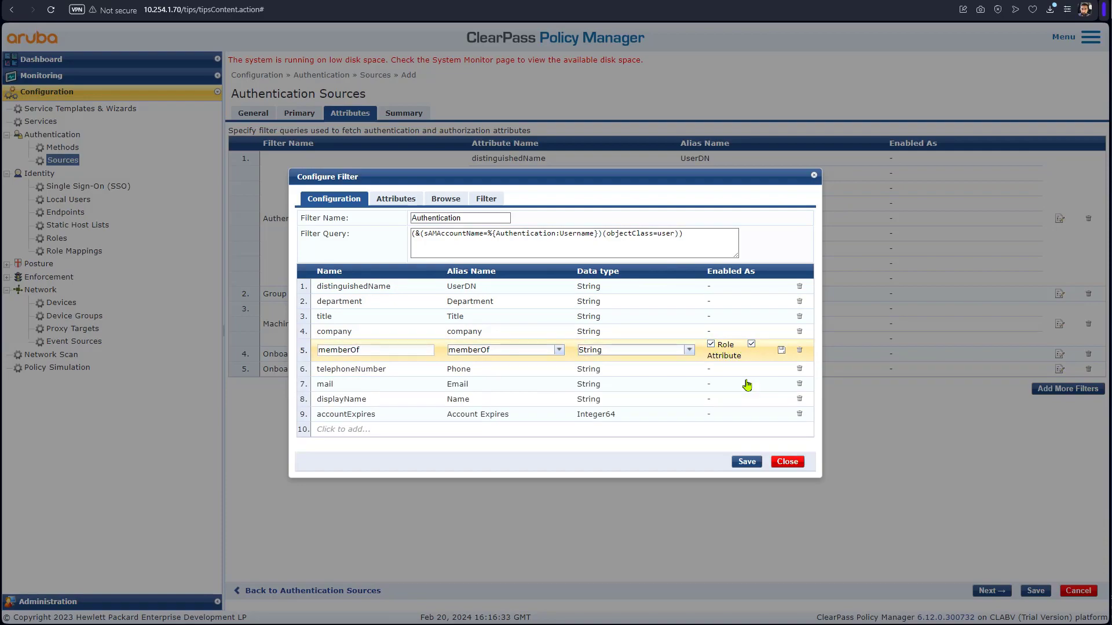
{"action": "left_click", "coordinate": [744, 463]}
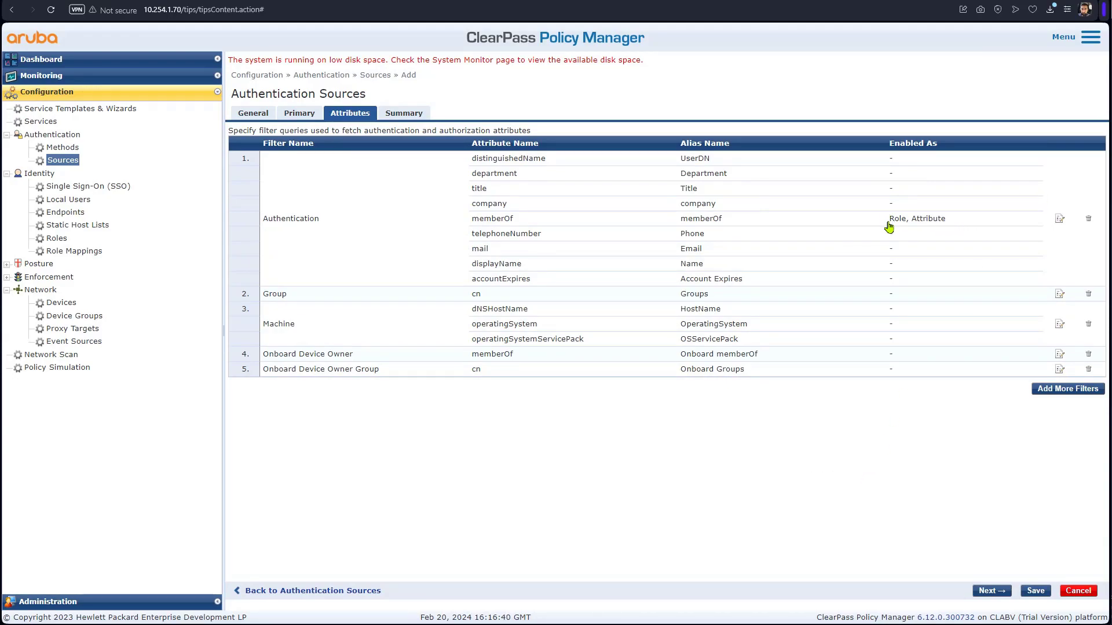
{"action": "left_click", "coordinate": [1059, 219]}
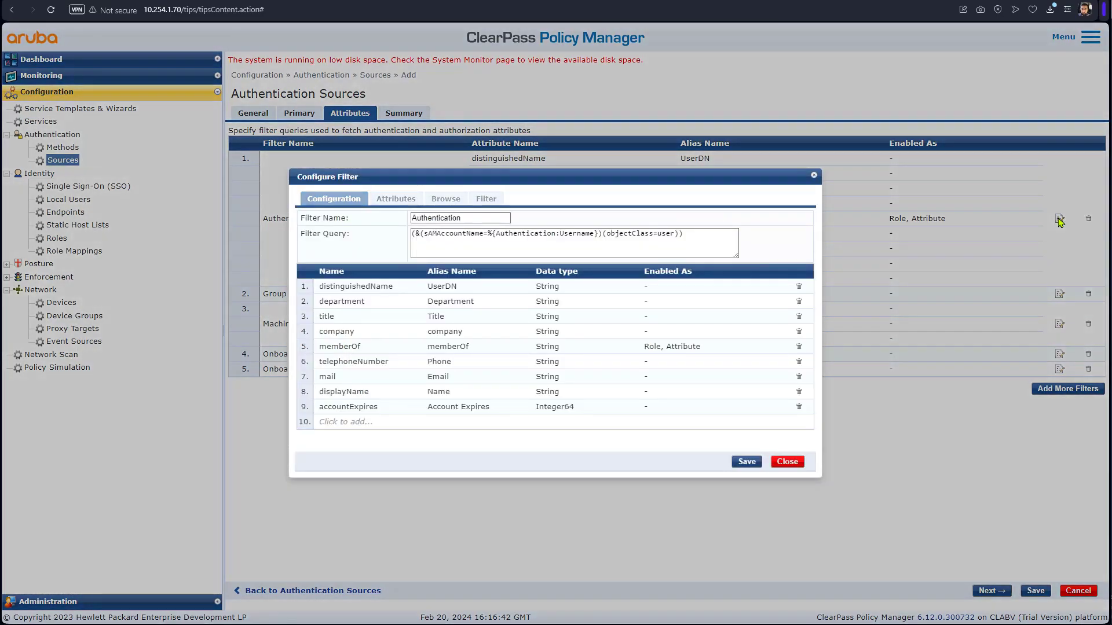
{"action": "left_click", "coordinate": [794, 461]}
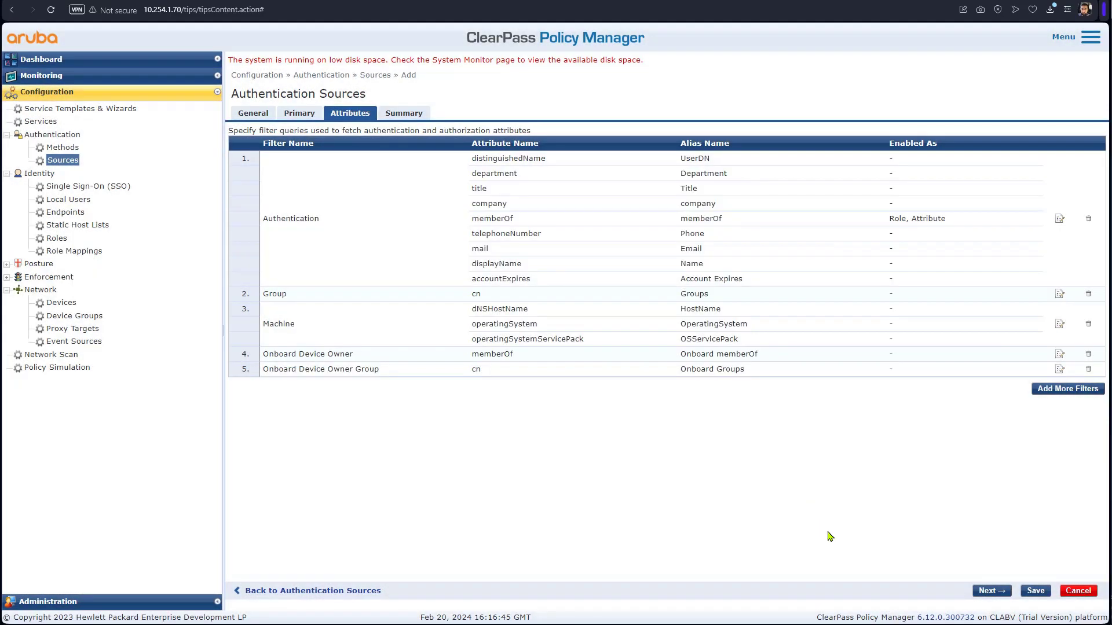
- Save the Active Directory source and go to the Role Mappings list
{"action": "left_click", "coordinate": [999, 594]}
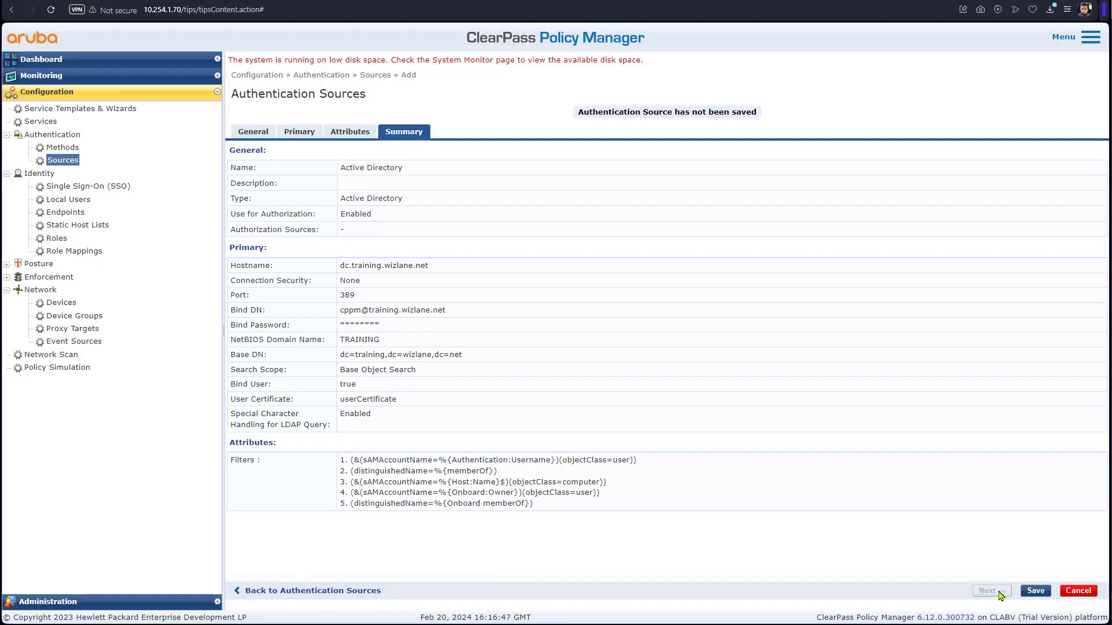
{"action": "left_click", "coordinate": [1032, 593]}
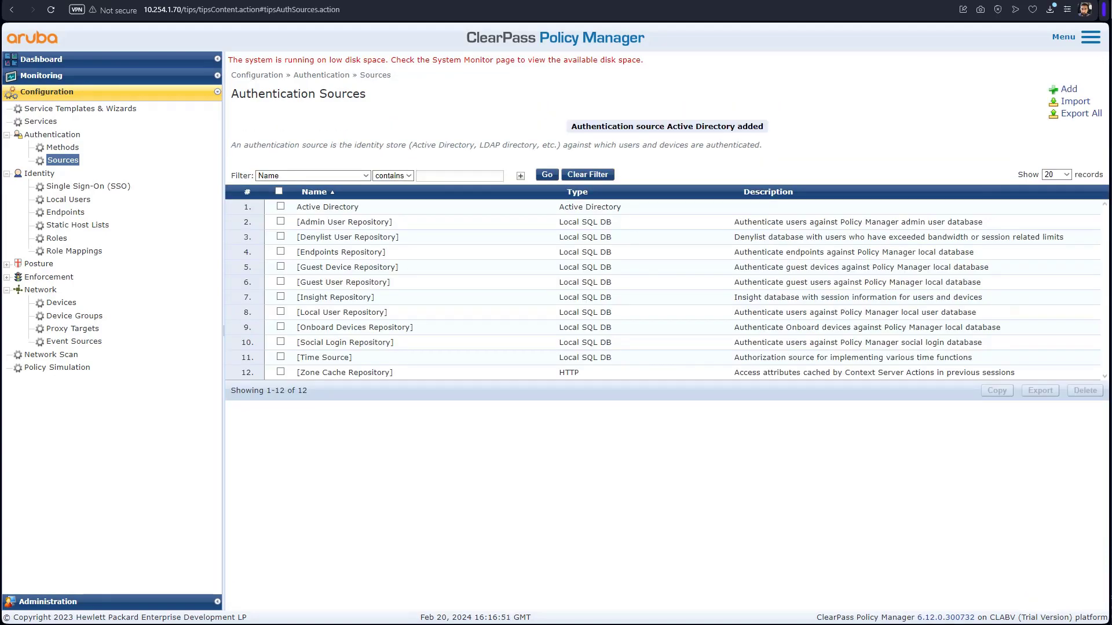
{"action": "left_click", "coordinate": [78, 255]}
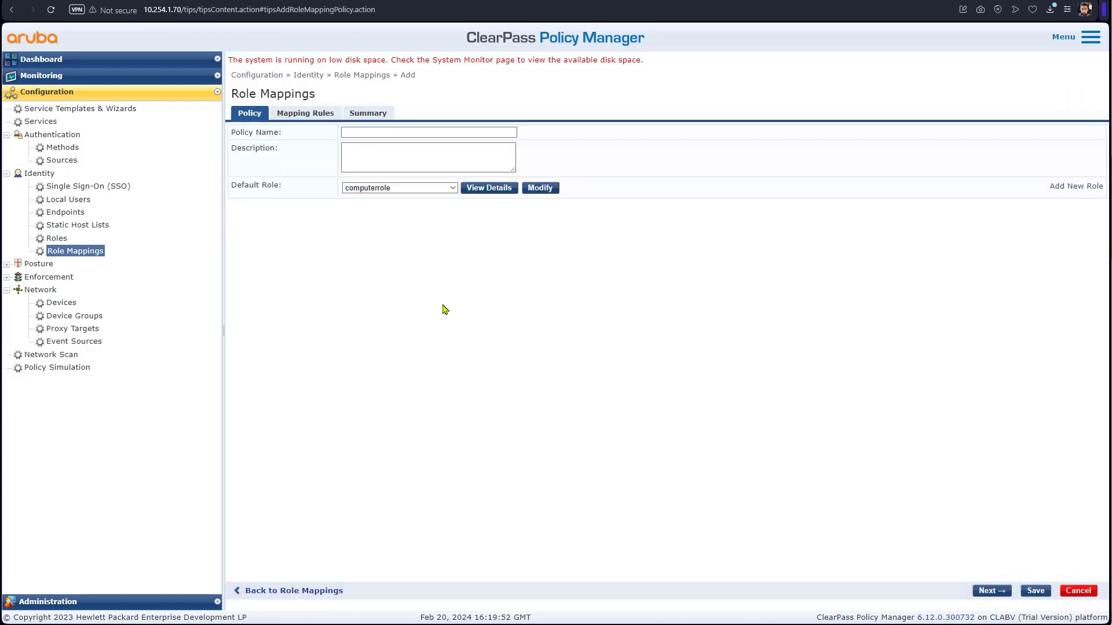
- Name the policy 'corporate role mapping policy' with description, default role [Other], evaluating all matches
{"action": "right_click", "coordinate": [383, 130]}
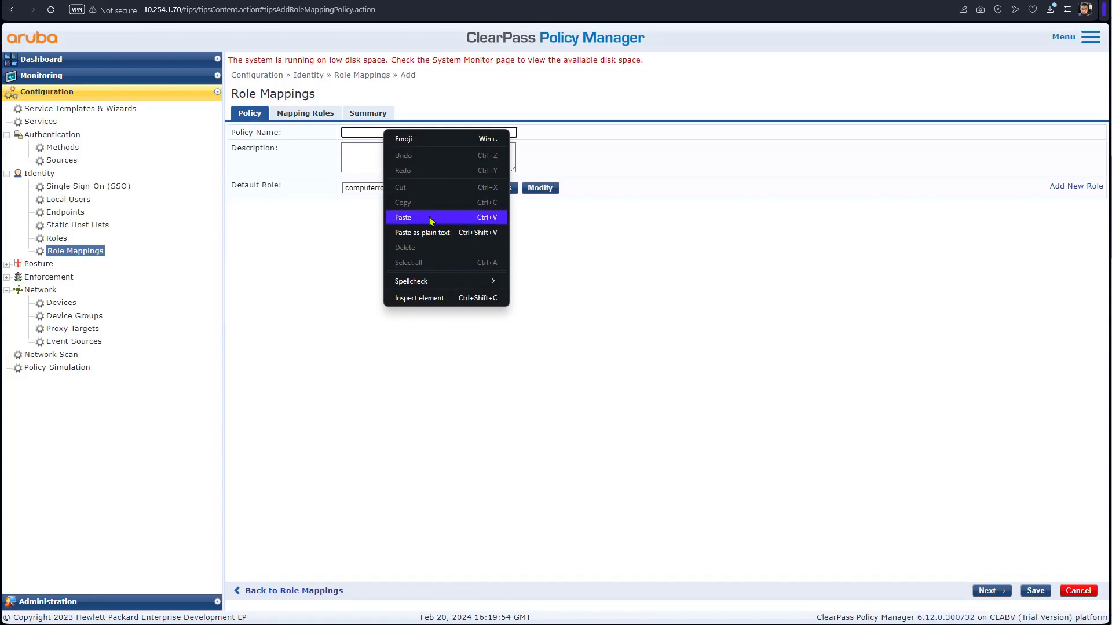
{"action": "left_click", "coordinate": [432, 217]}
{"action": "right_click", "coordinate": [402, 153]}
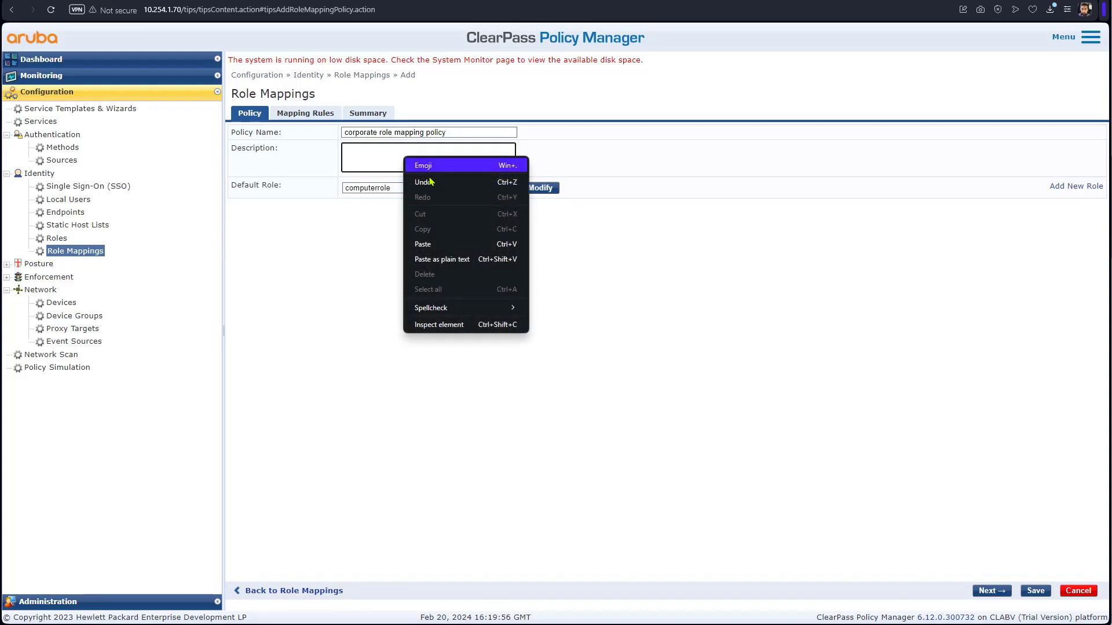
{"action": "left_click", "coordinate": [431, 243]}
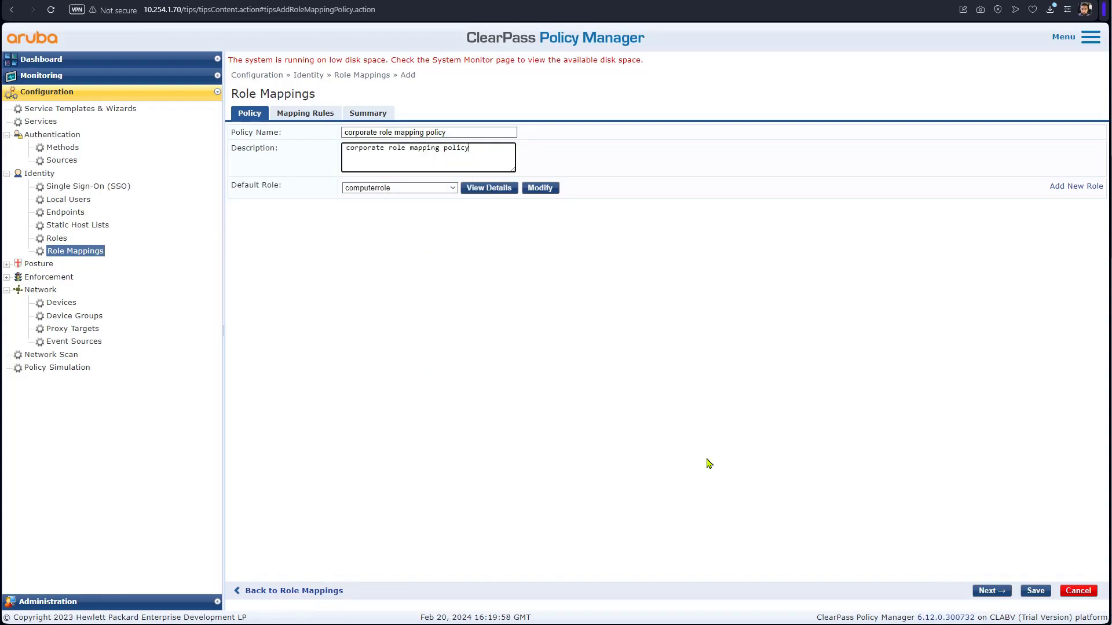
{"action": "left_click", "coordinate": [374, 190]}
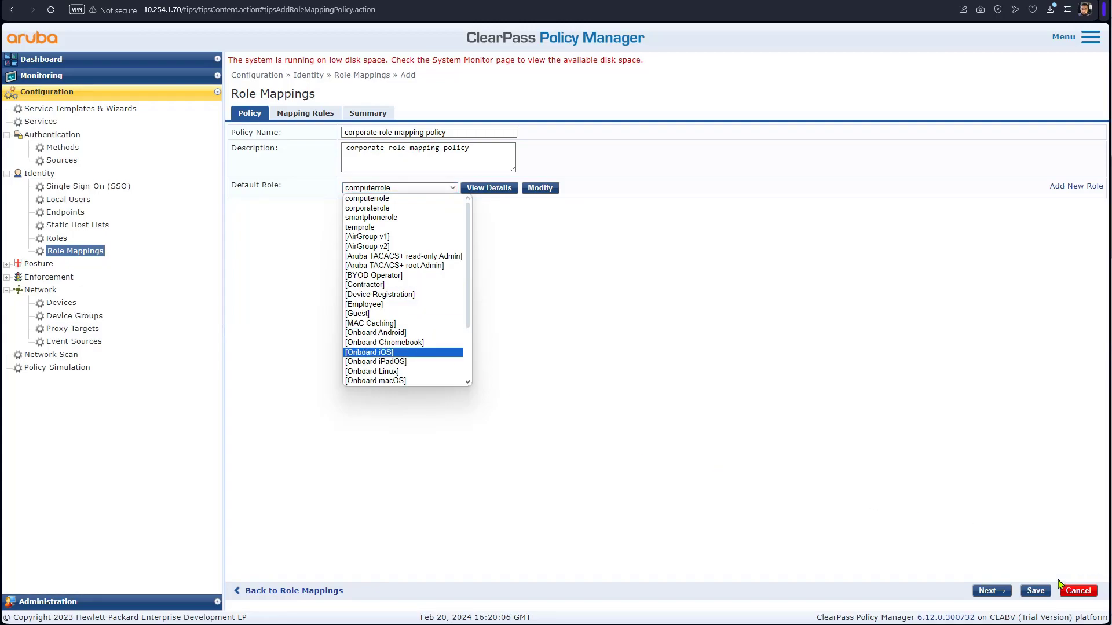
{"action": "left_click", "coordinate": [734, 521]}
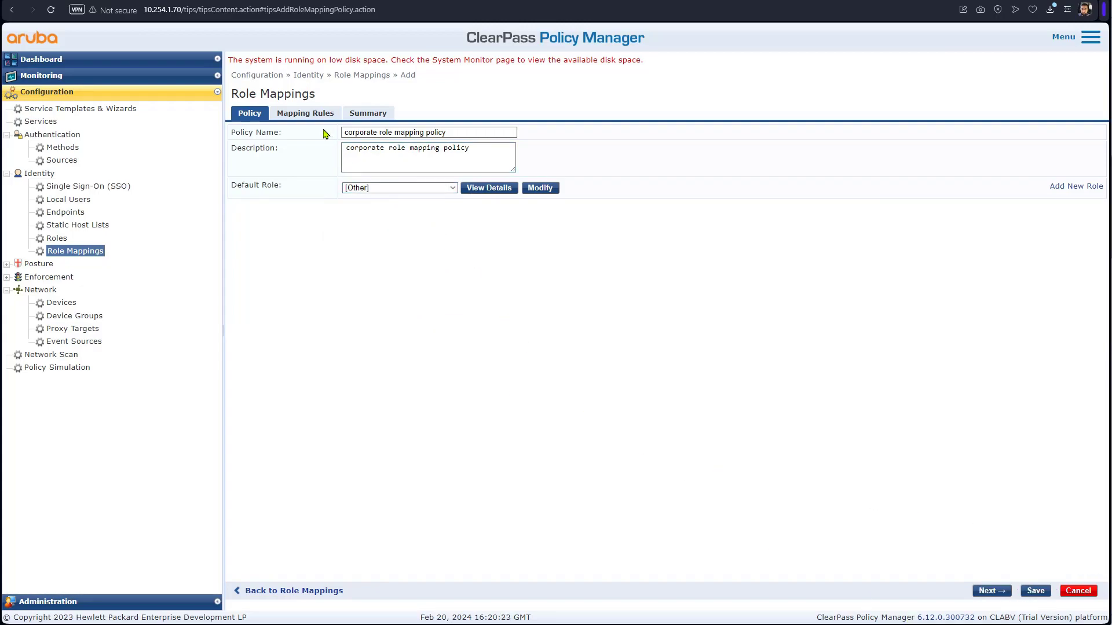
{"action": "left_click", "coordinate": [307, 114]}
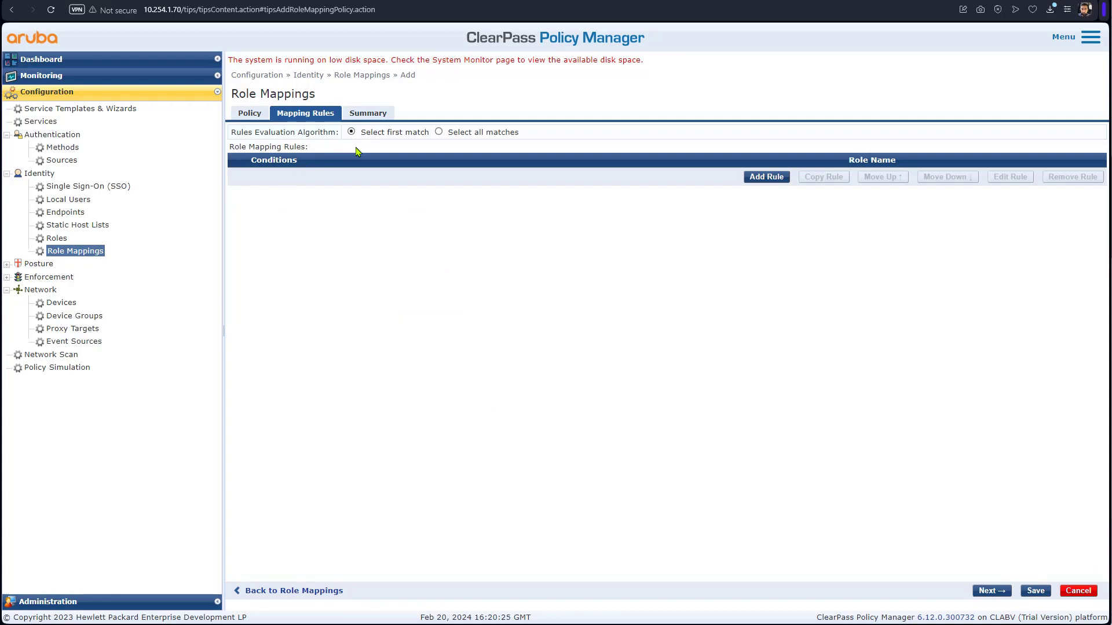
{"action": "left_click", "coordinate": [439, 132]}
- Add a rule condition: Authorization:Active Directory memberOf CONTAINS corporate
{"action": "left_click", "coordinate": [776, 179]}
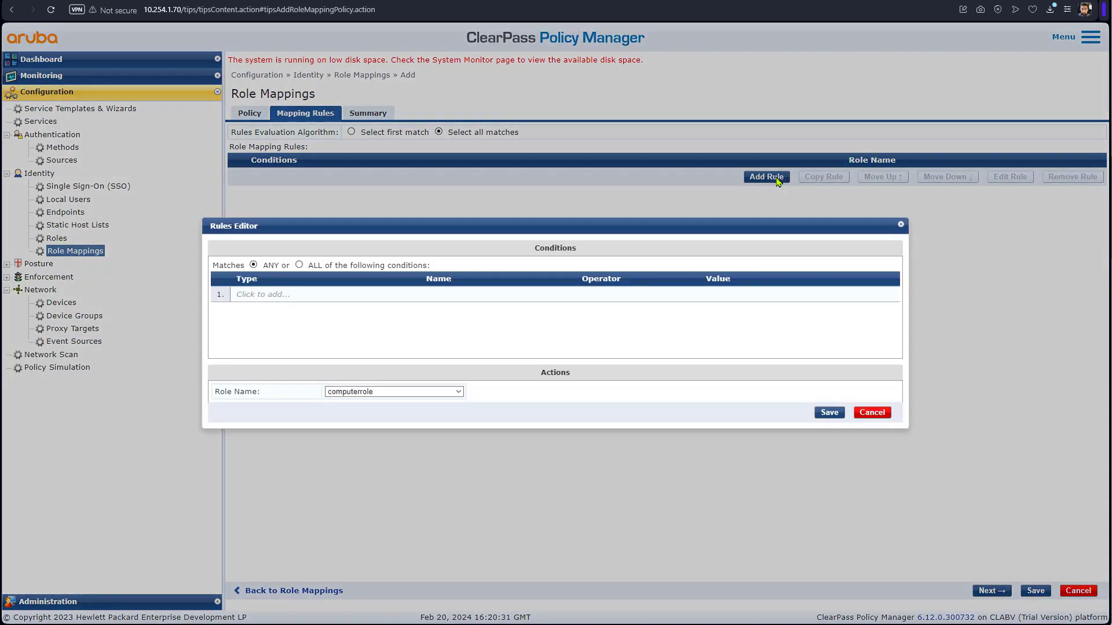
{"action": "left_click", "coordinate": [263, 294]}
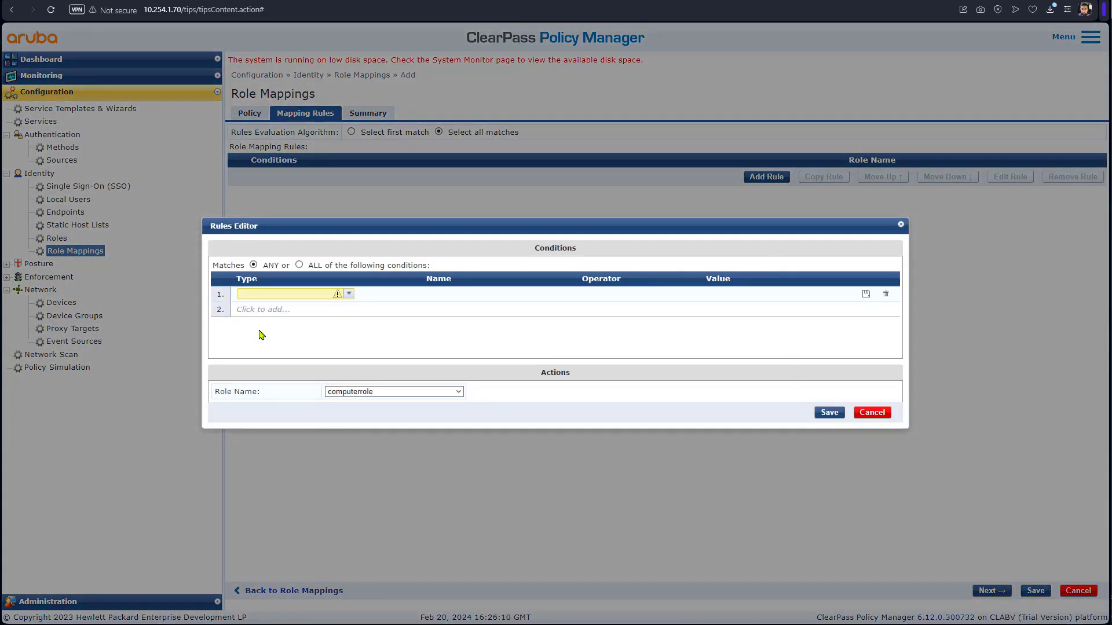
{"action": "left_click", "coordinate": [327, 296]}
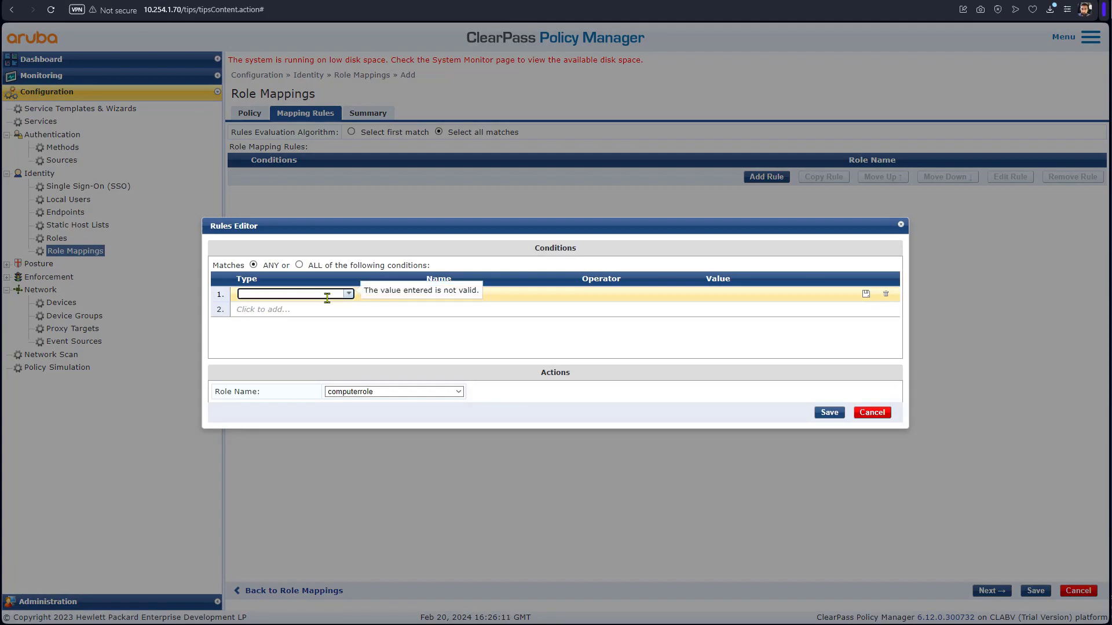
{"action": "type", "text": "autor"}
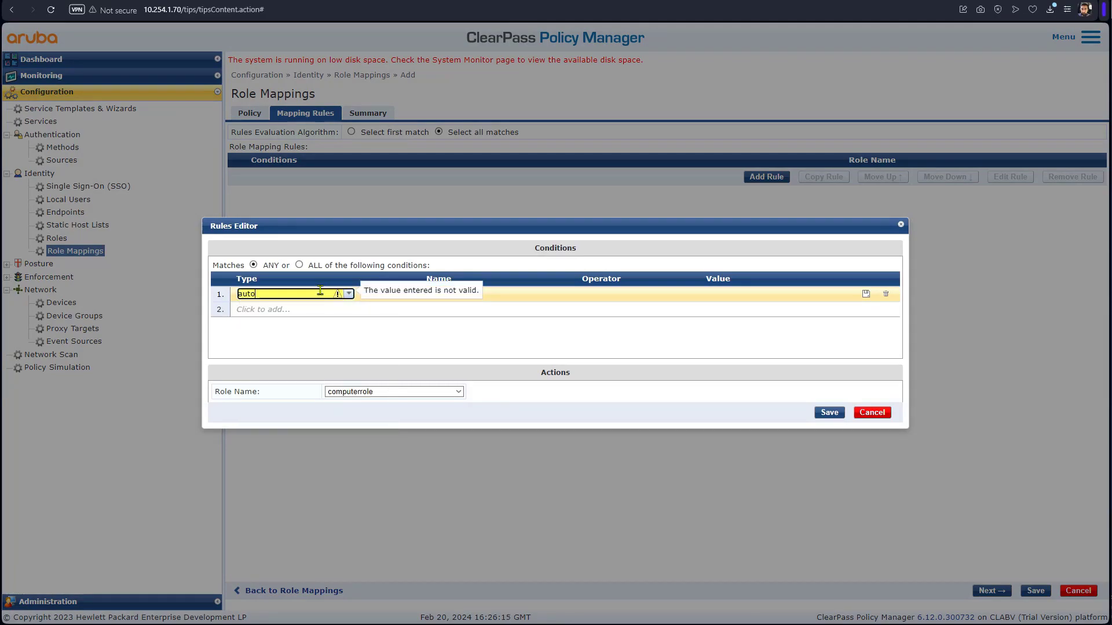
{"action": "key", "text": "BackSpace"}
{"action": "type", "text": "h"}
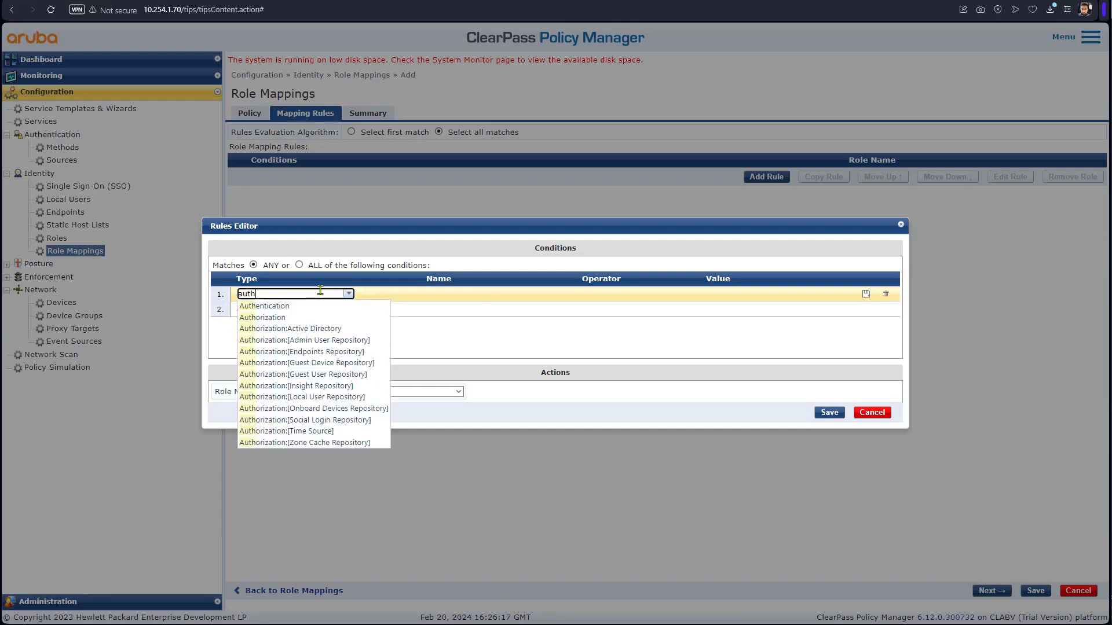
{"action": "left_click", "coordinate": [301, 328]}
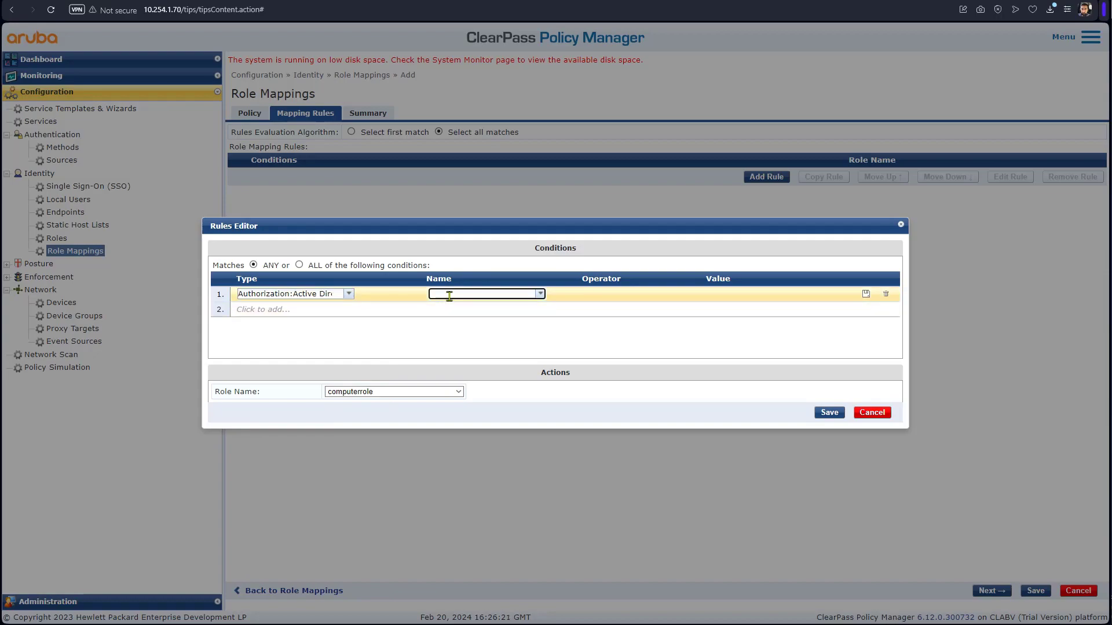
{"action": "type", "text": "mem"}
{"action": "key", "text": "Down"}
{"action": "key", "text": "Down"}
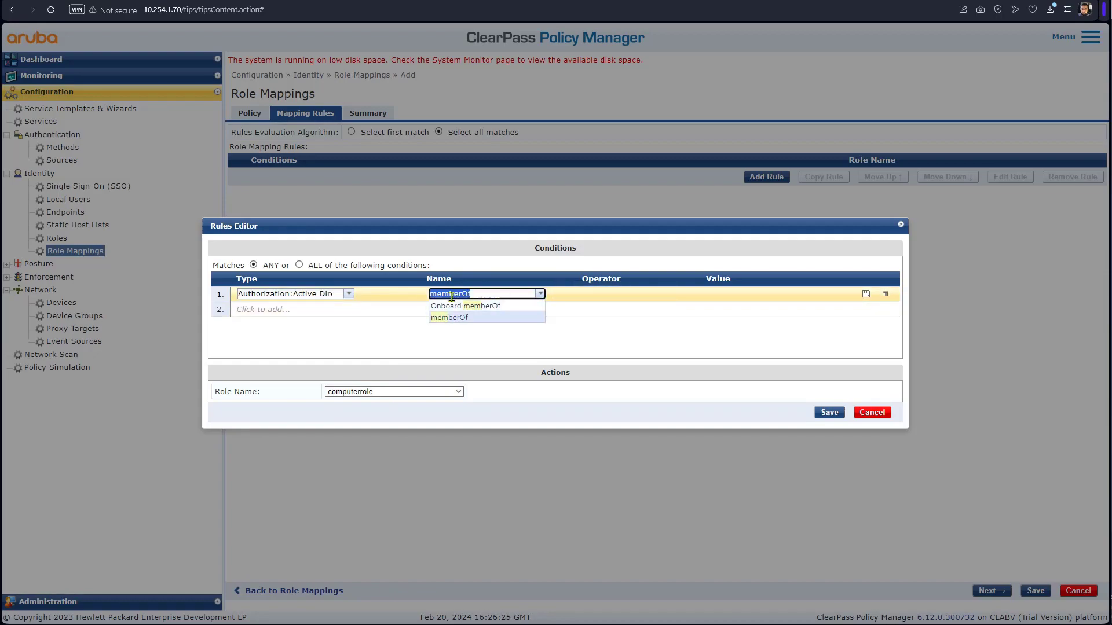
{"action": "key", "text": "Return"}
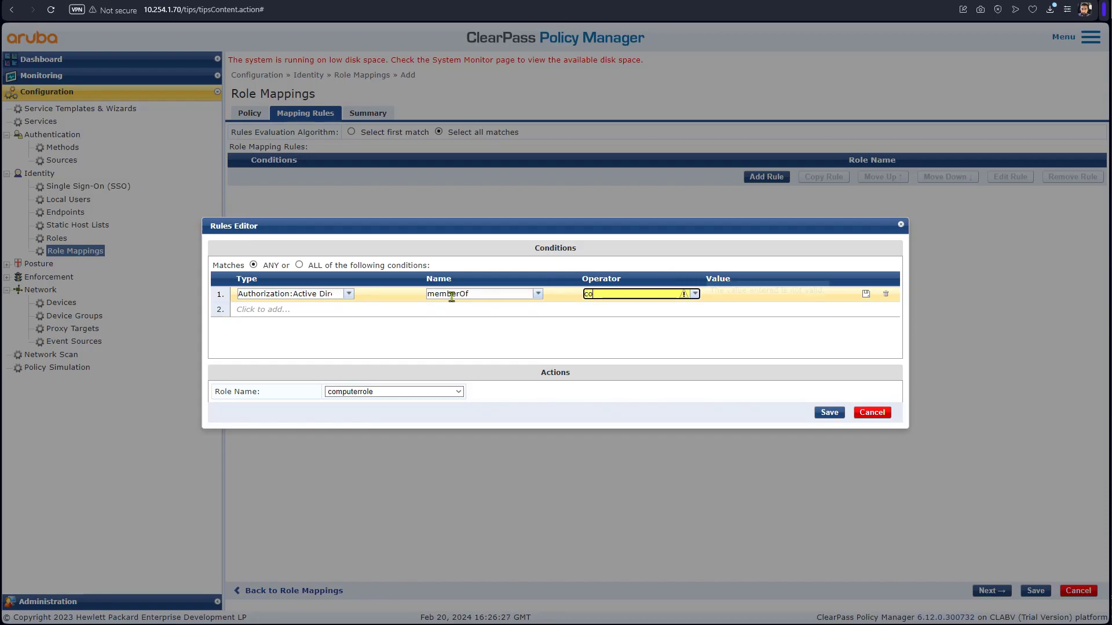
{"action": "key", "text": "alt+Down"}
{"action": "key", "text": "Down"}
{"action": "key", "text": "Return"}
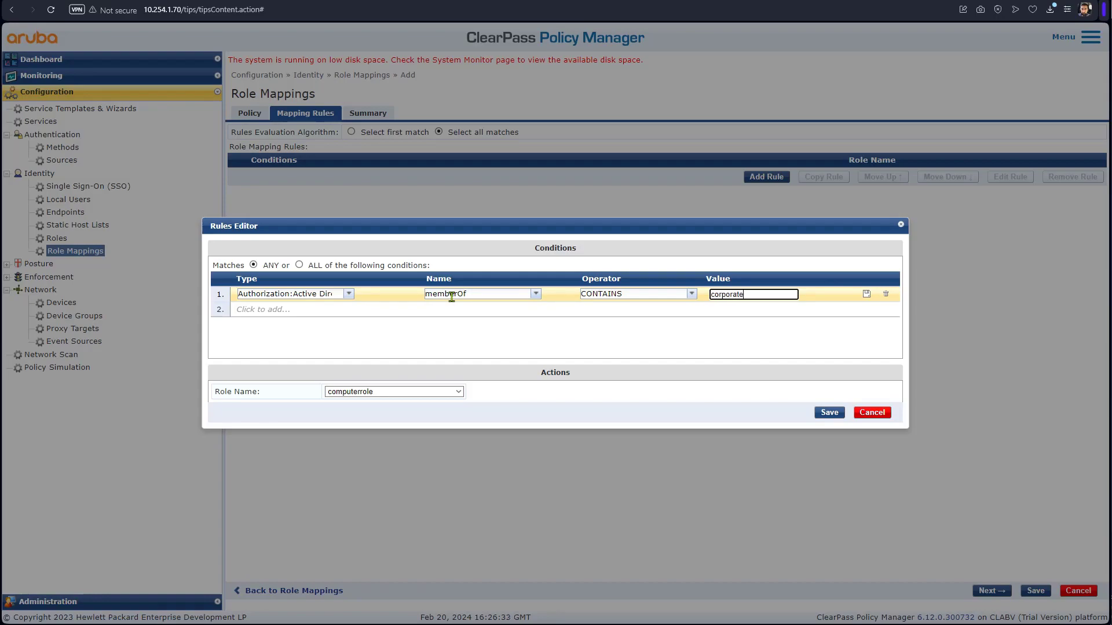
- Assign corporaterole to the rule and save it
{"action": "left_click", "coordinate": [415, 392]}
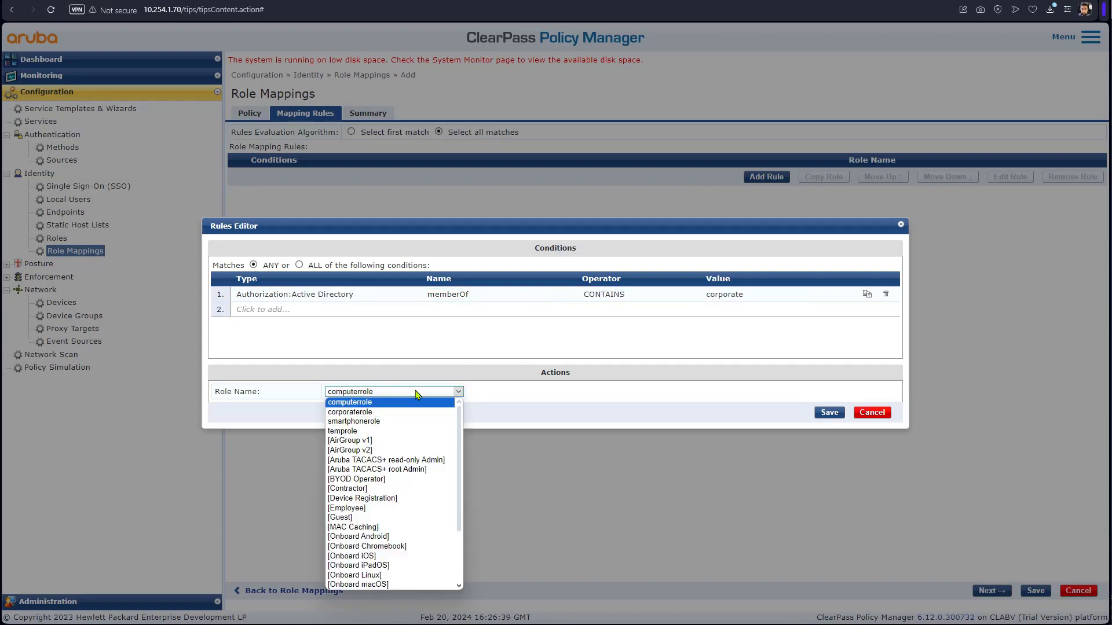
{"action": "left_click", "coordinate": [369, 412]}
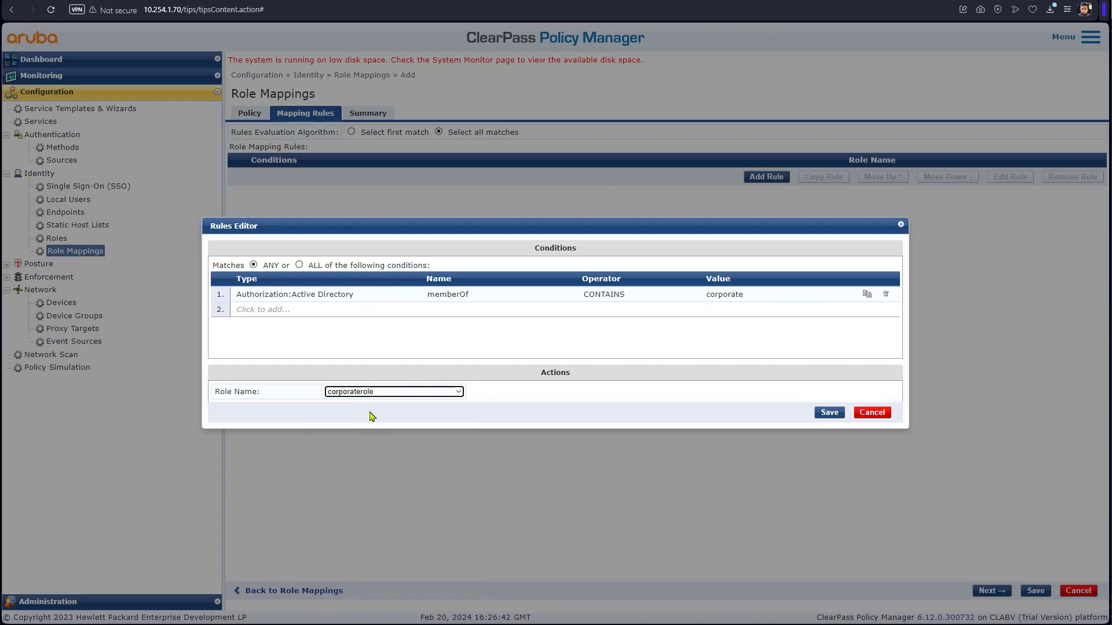
{"action": "left_click", "coordinate": [828, 413]}
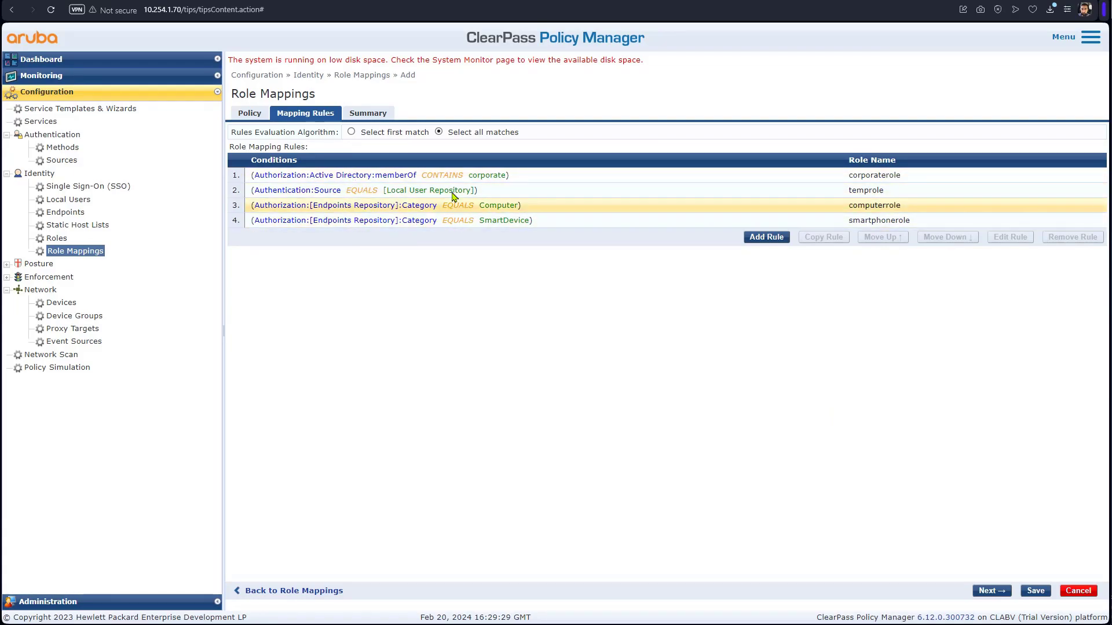
- Review the four-rule, all-matches policy summary and save the corporate role mapping policy
{"action": "left_click_drag", "start_coordinate": [523, 134], "coordinate": [439, 134]}
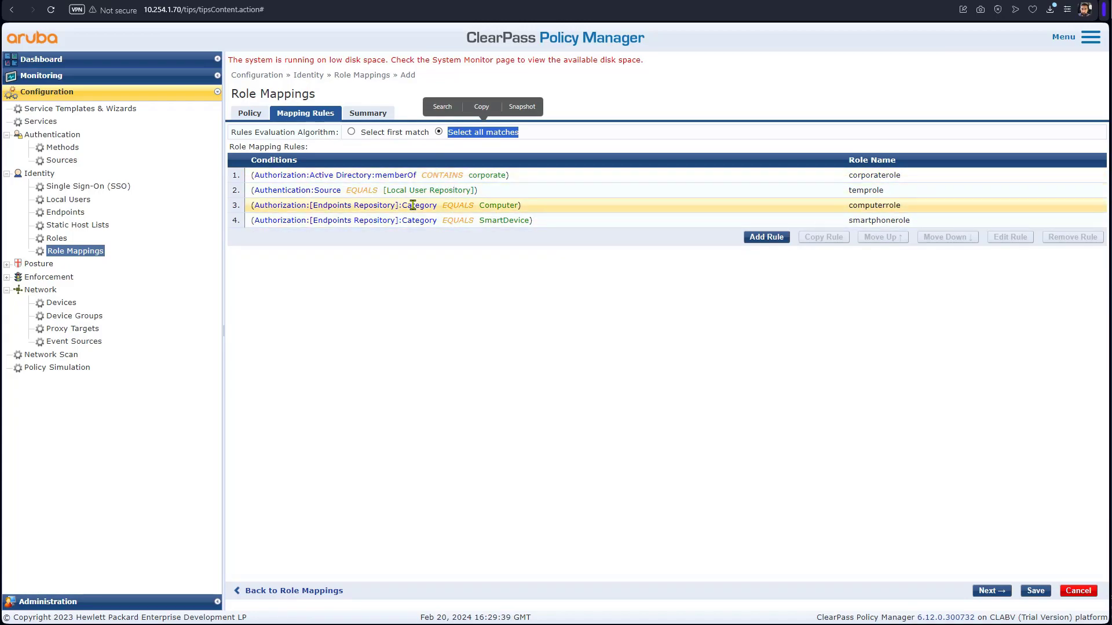
{"action": "left_click", "coordinate": [991, 591]}
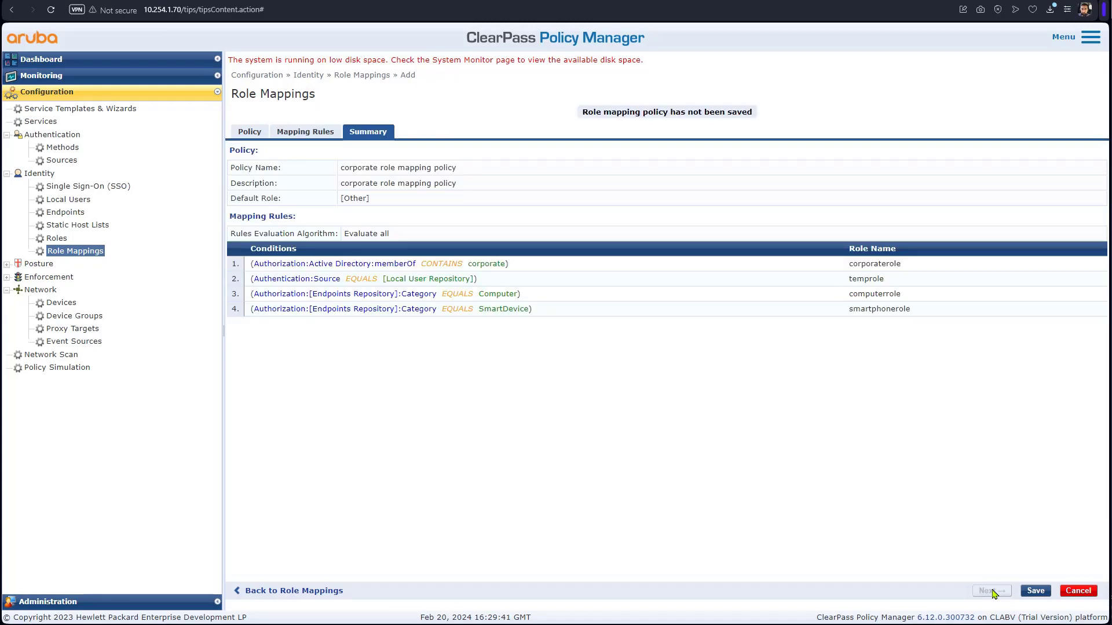
{"action": "left_click", "coordinate": [1036, 591]}
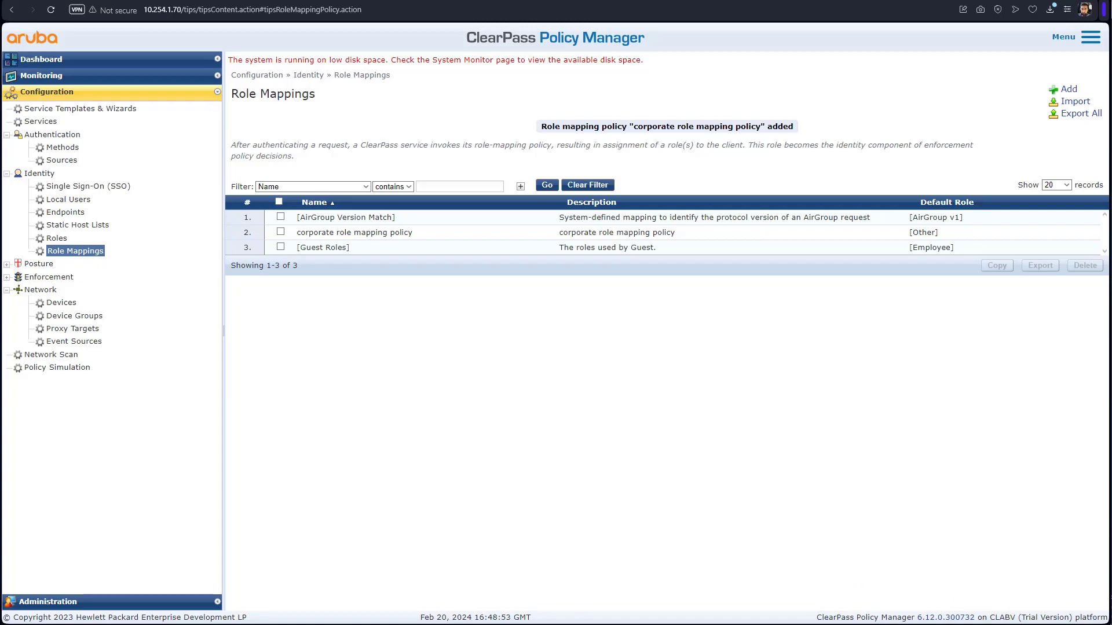
- Open the accepted 802.1x session in Access Tracker and check its roles [Employee], [User Authenticated]
{"action": "left_click", "coordinate": [58, 76]}
{"action": "left_click", "coordinate": [75, 106]}
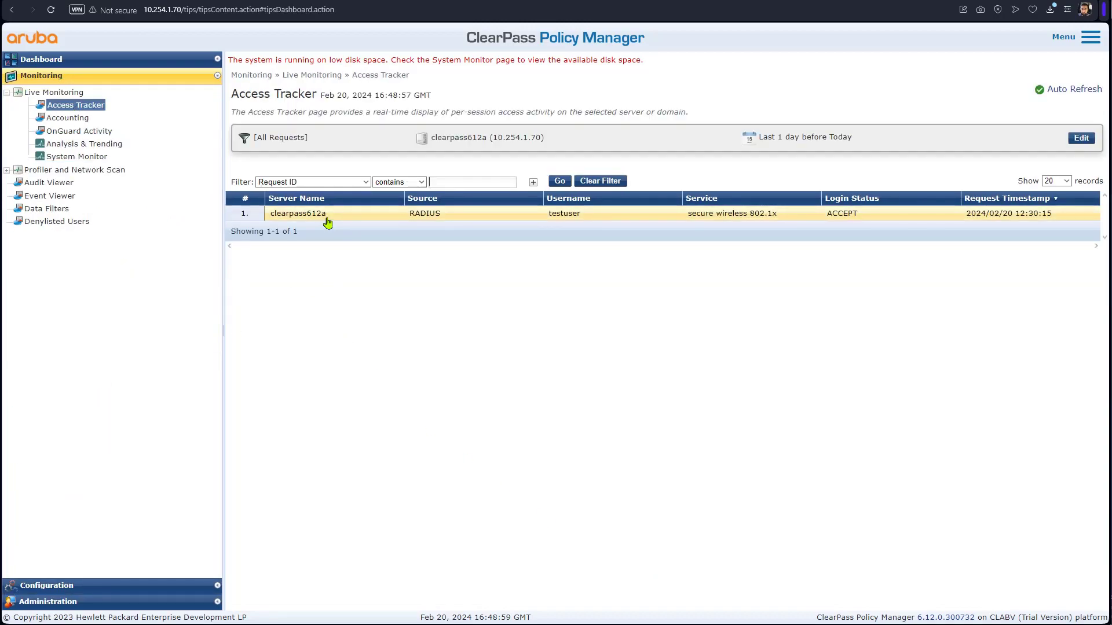
{"action": "left_click", "coordinate": [578, 218]}
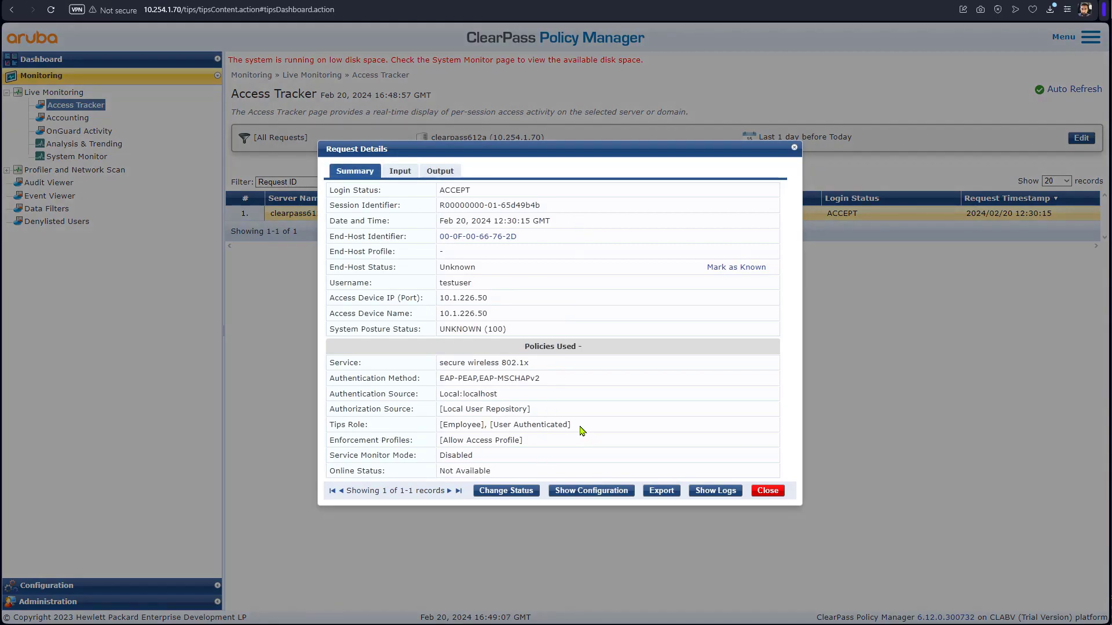
{"action": "left_click_drag", "start_coordinate": [577, 426], "coordinate": [446, 430]}
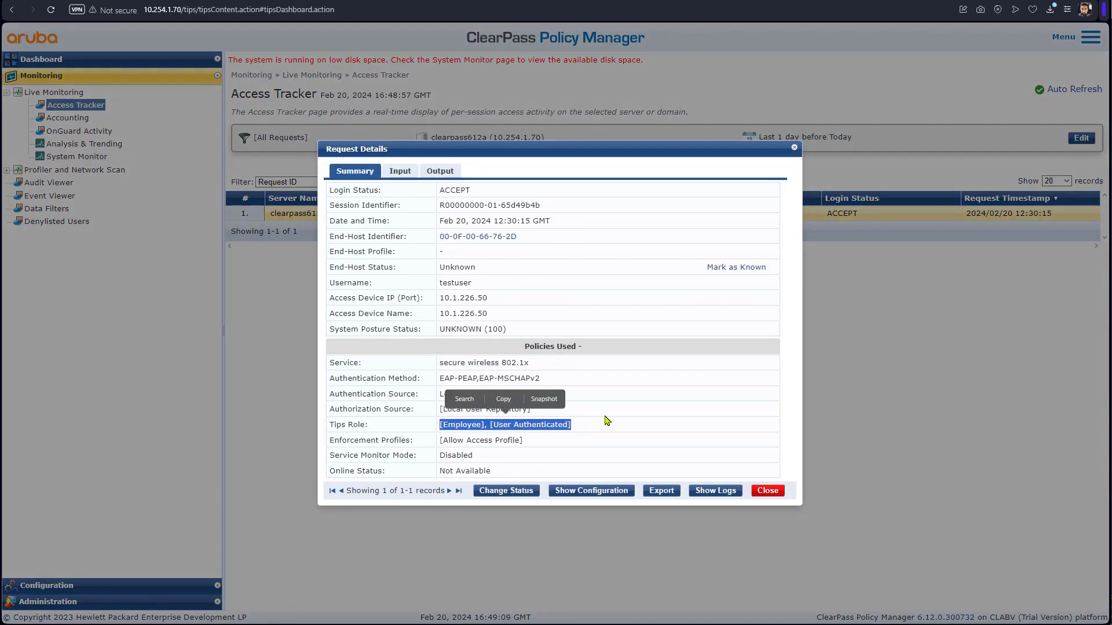
- Connect Windows 10 to the secure Wi-Fi using the test user's name and password
{"action": "left_click", "coordinate": [770, 492]}
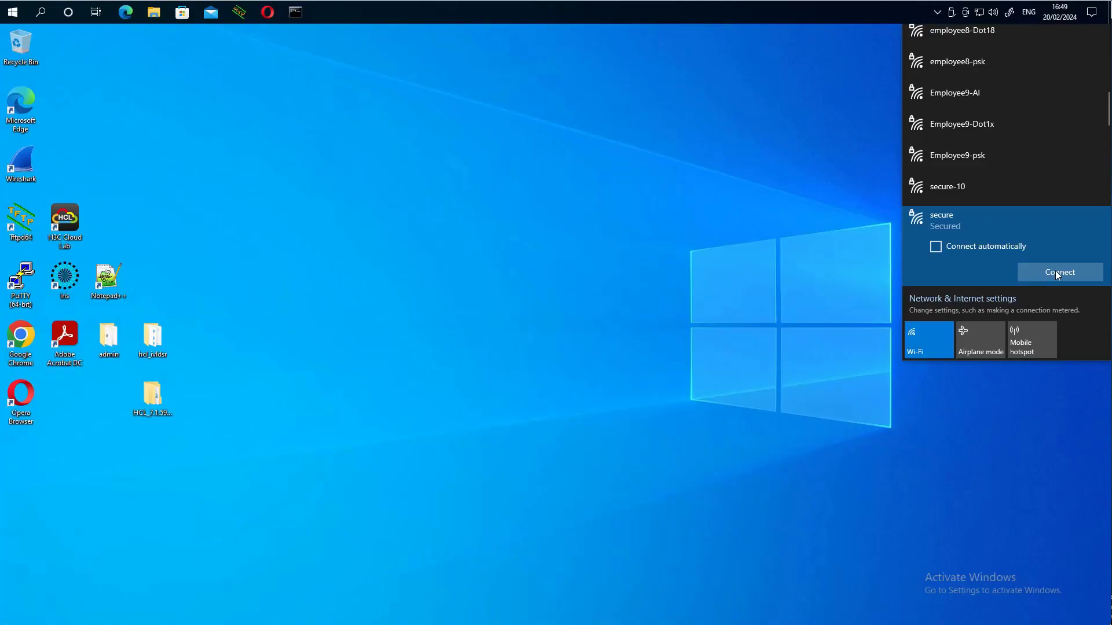
{"action": "left_click", "coordinate": [1057, 272]}
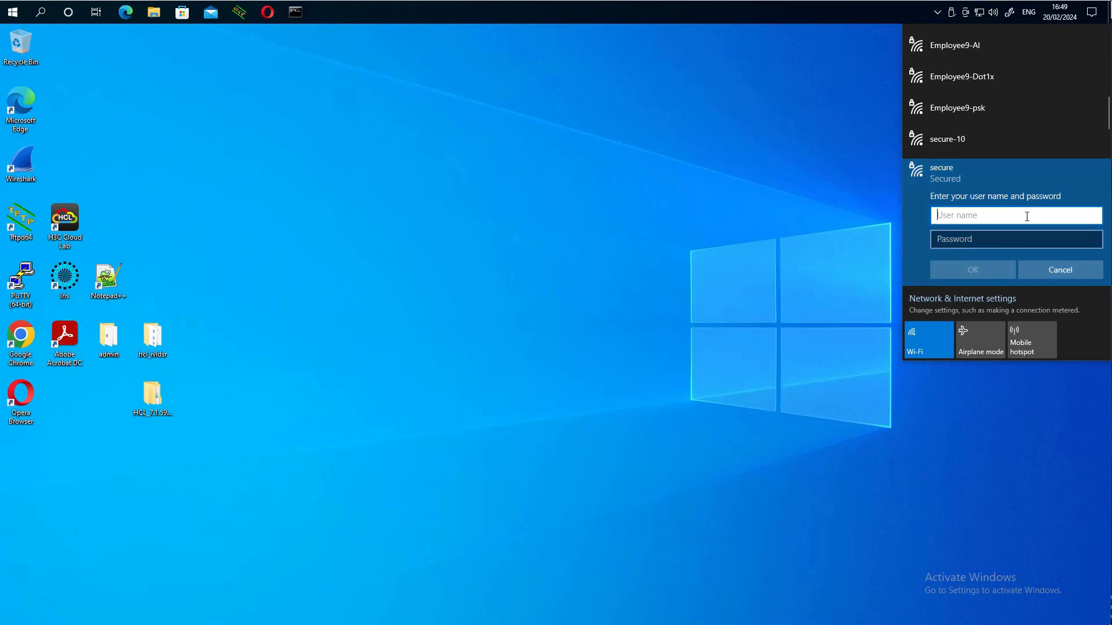
{"action": "key", "text": "Tab"}
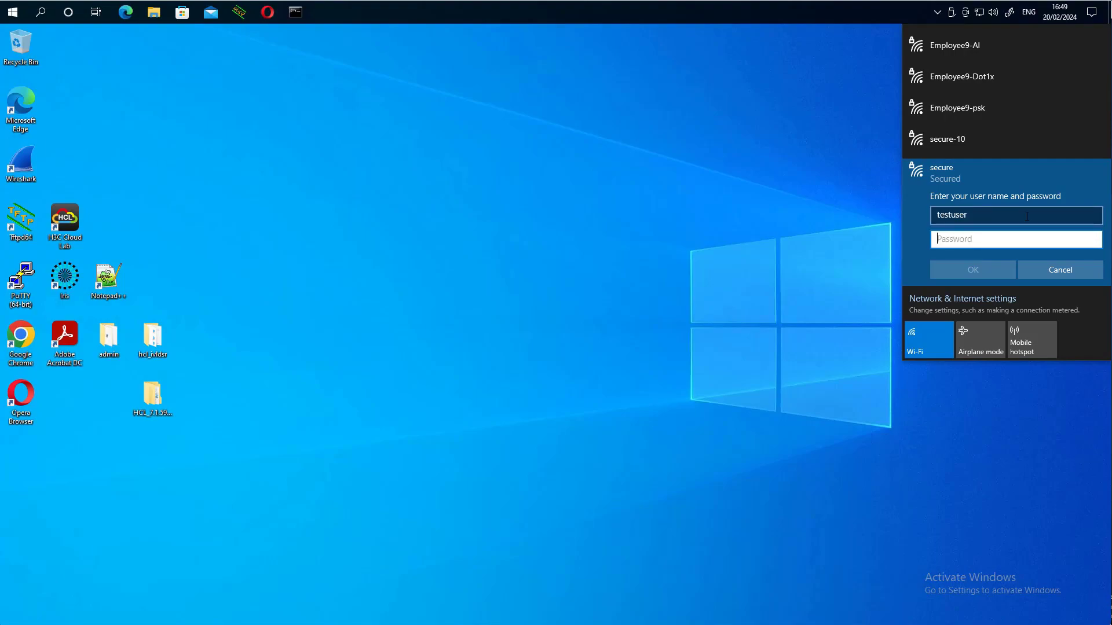
{"action": "key", "text": "Return"}
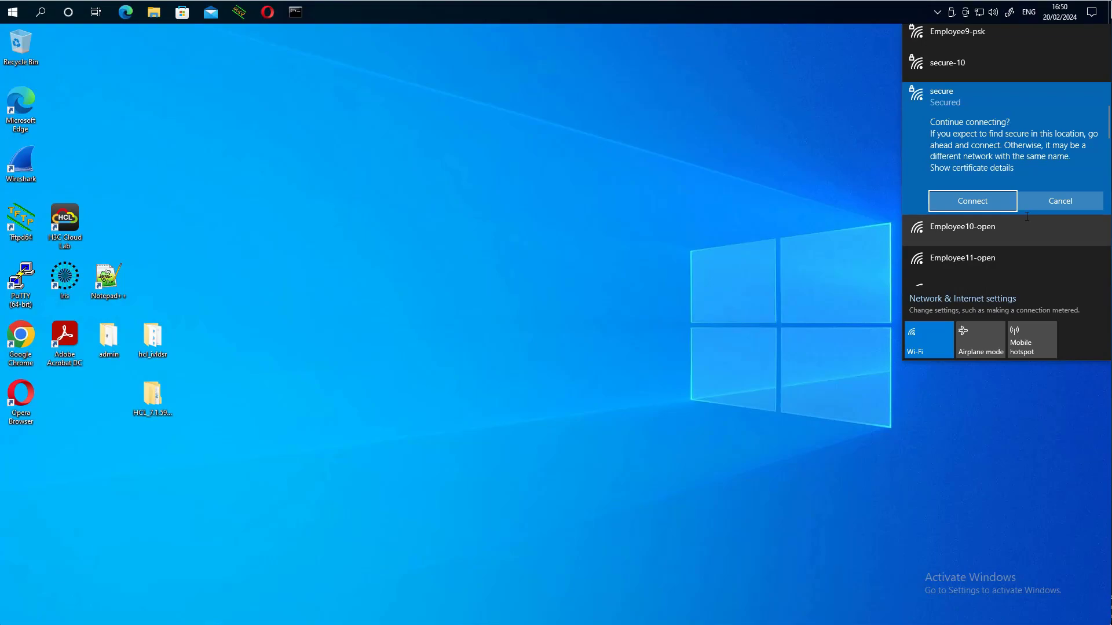
{"action": "key", "text": "Return"}
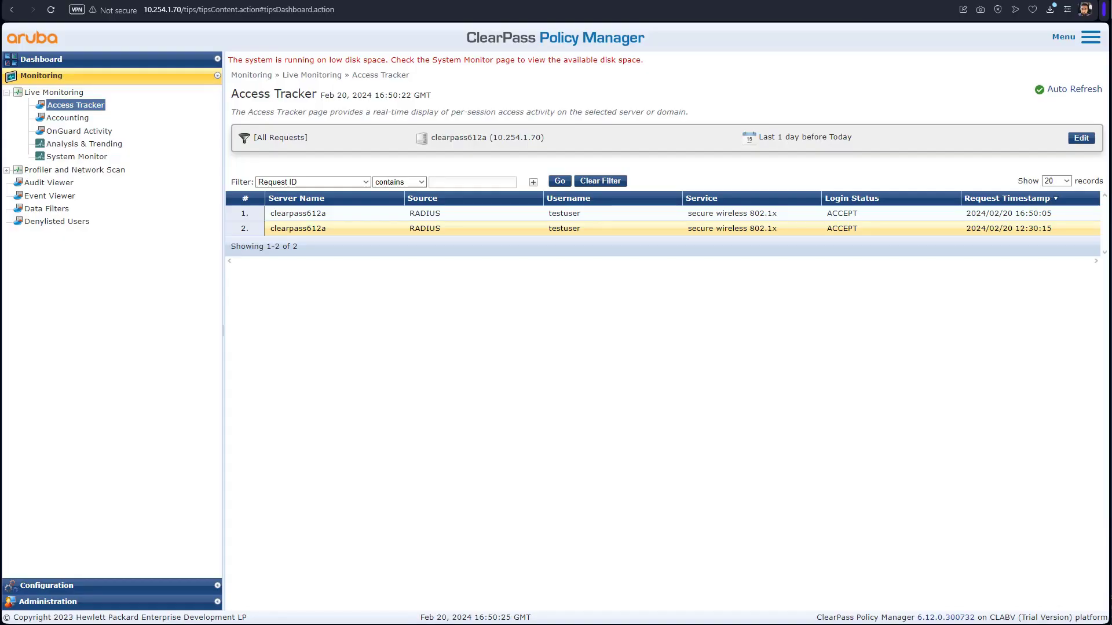
- Select the corporate role mapping policy on the secure wireless 802.1x service's Roles tab and save
{"action": "left_click", "coordinate": [994, 219]}
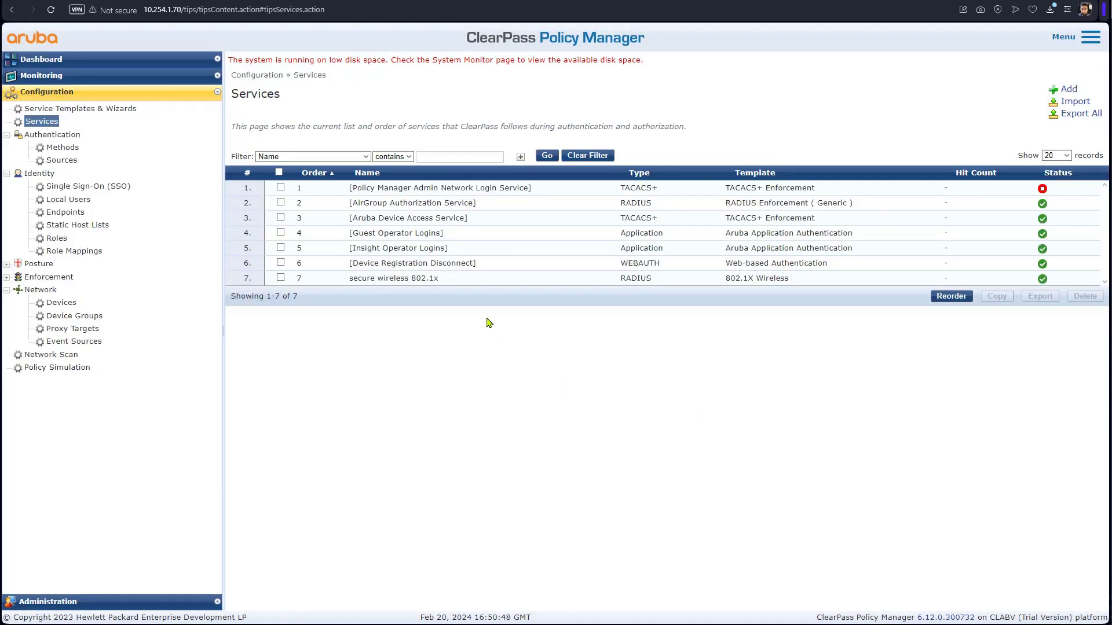
{"action": "left_click", "coordinate": [437, 281]}
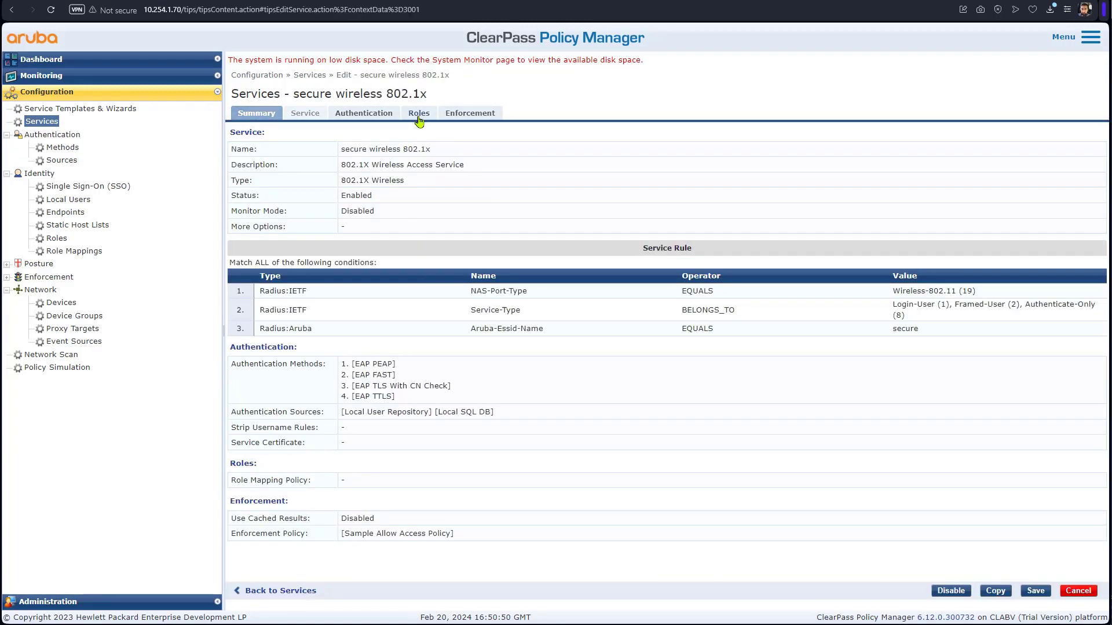
{"action": "left_click", "coordinate": [418, 115]}
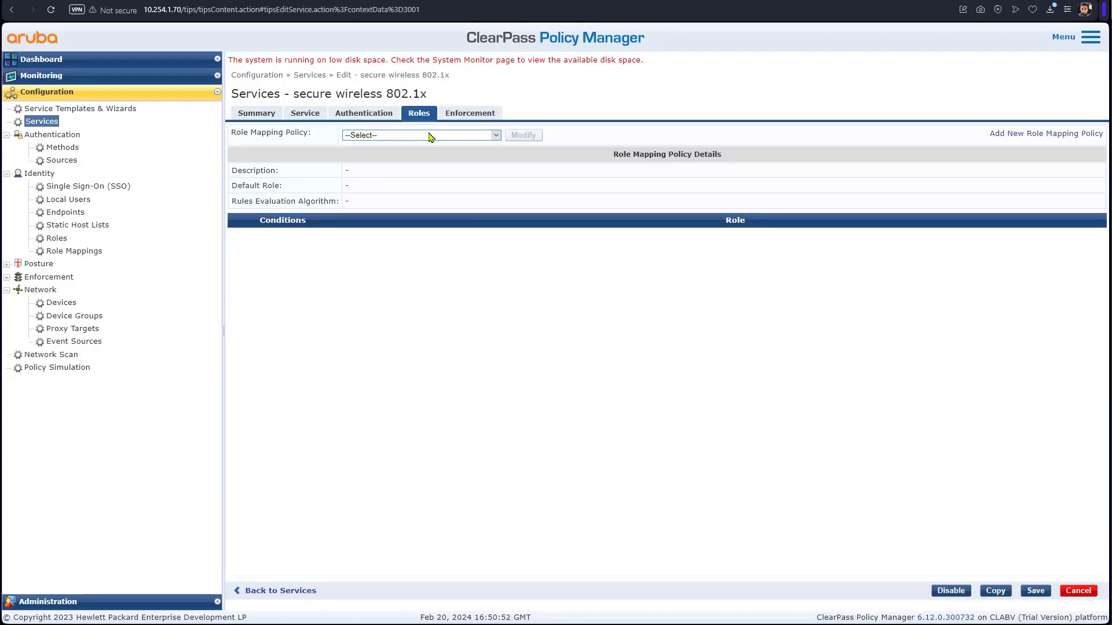
{"action": "left_click", "coordinate": [430, 135]}
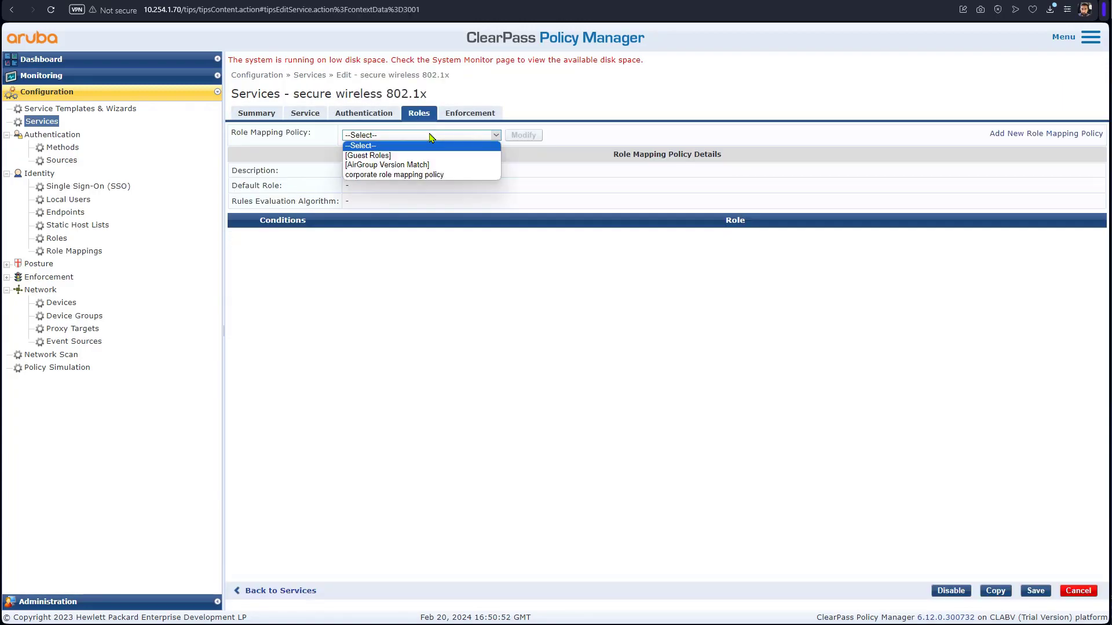
{"action": "left_click", "coordinate": [434, 175]}
{"action": "left_click", "coordinate": [1035, 591]}
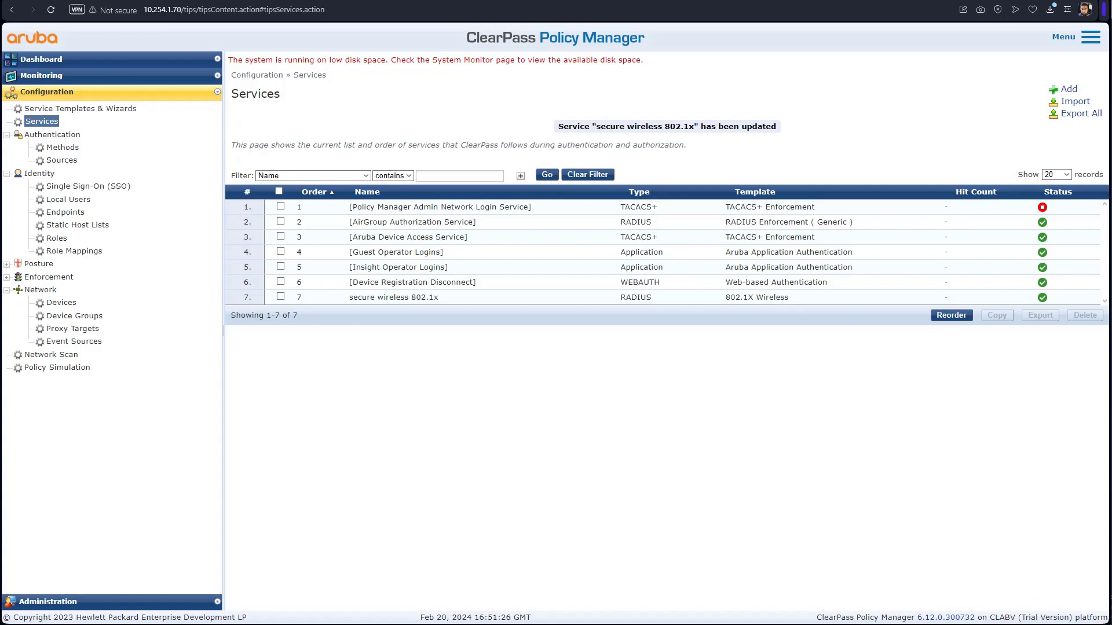
- Check the newest Access Tracker session's details, confirming the wireless login received temprole
{"action": "key", "text": "alt+Tab"}
{"action": "key", "text": "alt+Tab"}
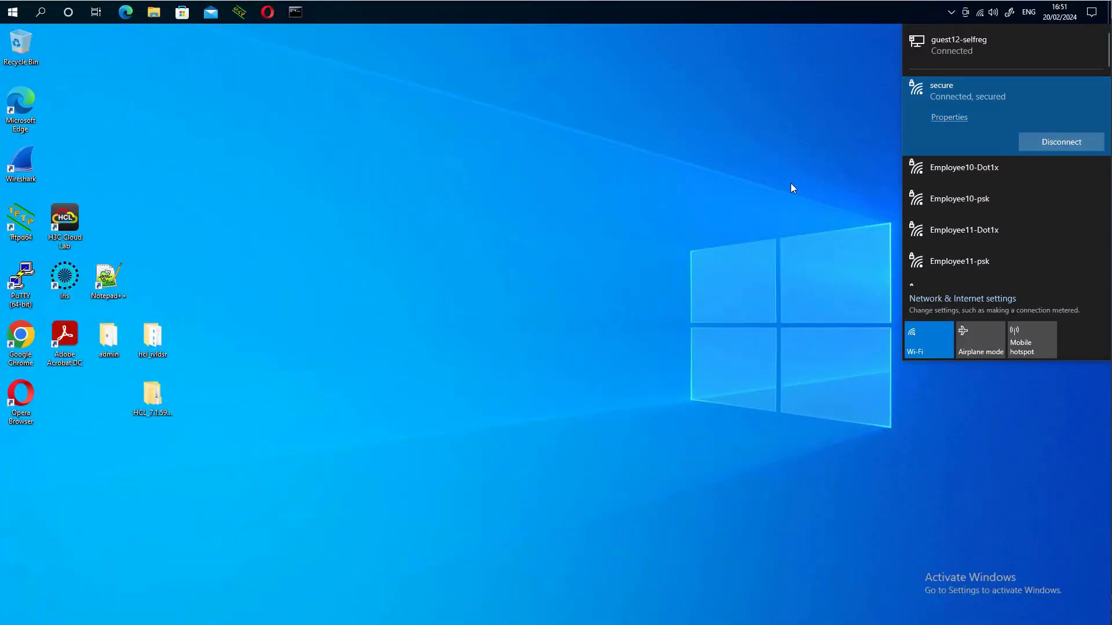
{"action": "key", "text": "alt+Tab"}
{"action": "key", "text": "alt+Tab"}
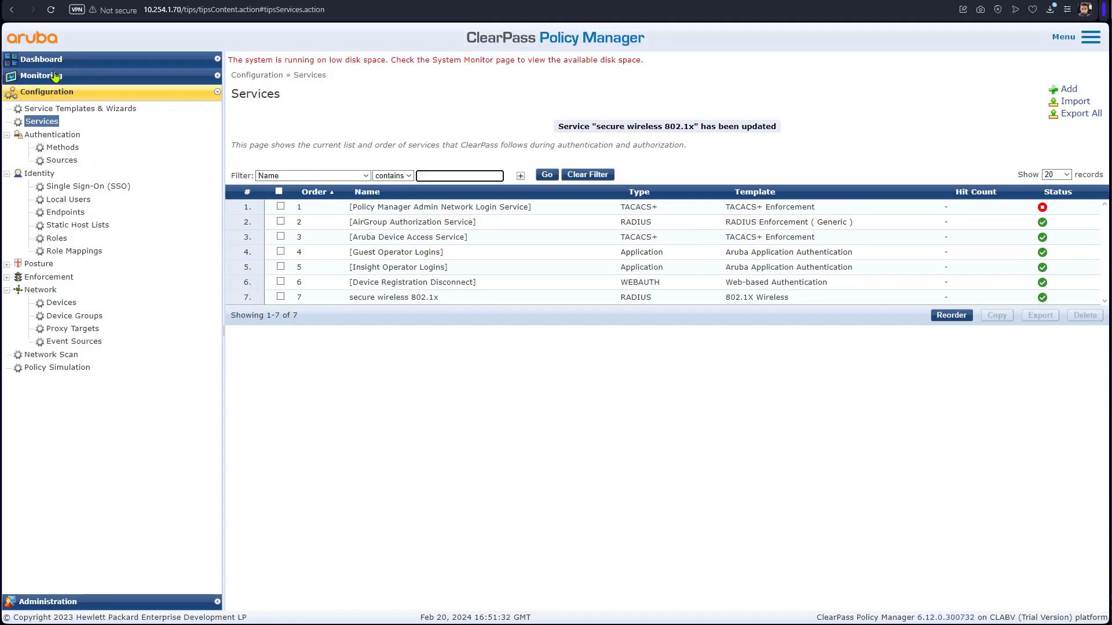
{"action": "left_click", "coordinate": [55, 77]}
{"action": "left_click", "coordinate": [73, 106]}
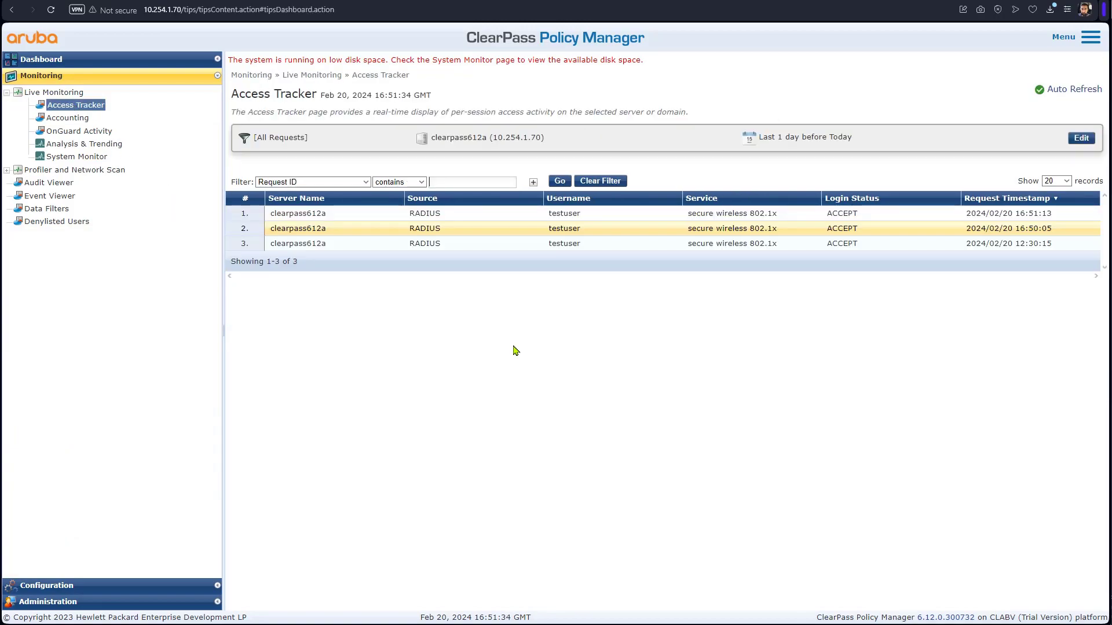
{"action": "left_click", "coordinate": [686, 218]}
{"action": "left_click_drag", "start_coordinate": [612, 427], "coordinate": [579, 435]}
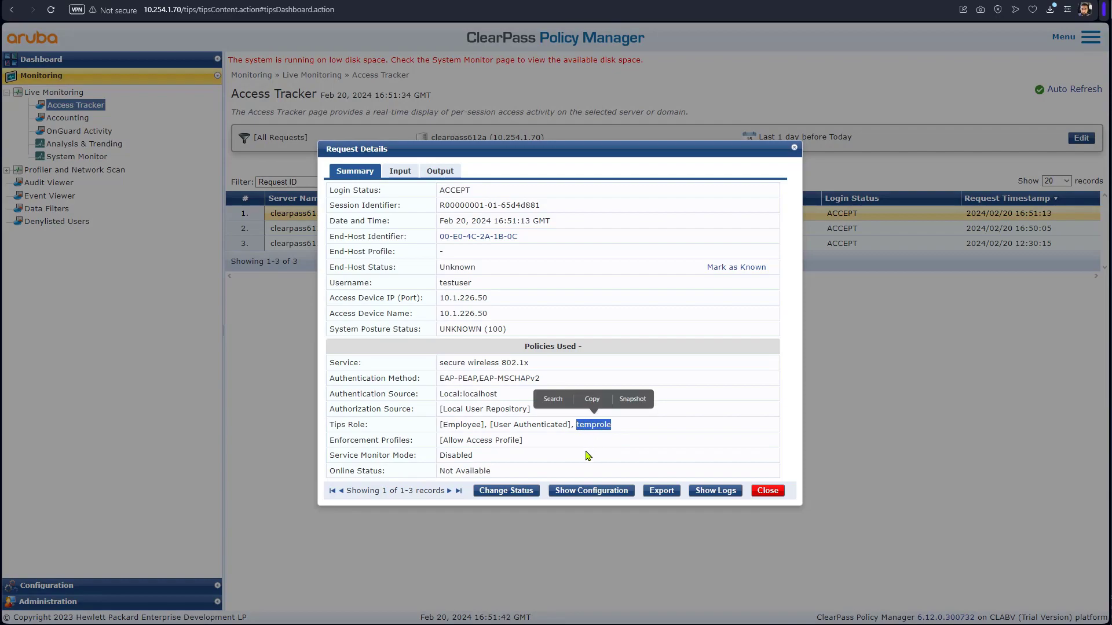
{"action": "left_click", "coordinate": [780, 496]}
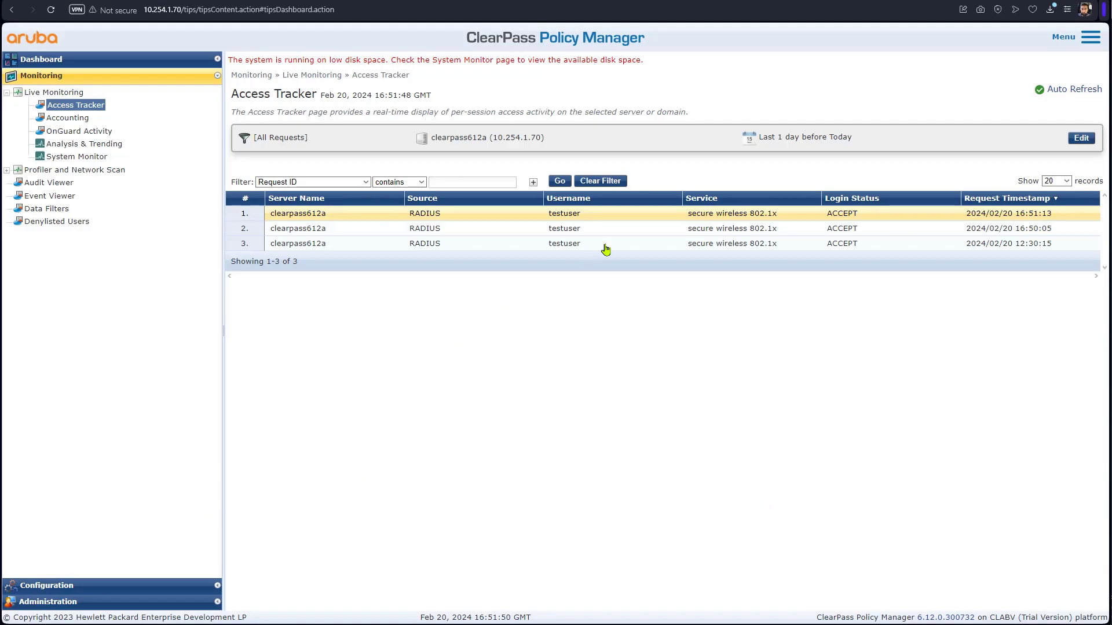
{"action": "left_click_drag", "start_coordinate": [581, 215], "coordinate": [547, 224]}
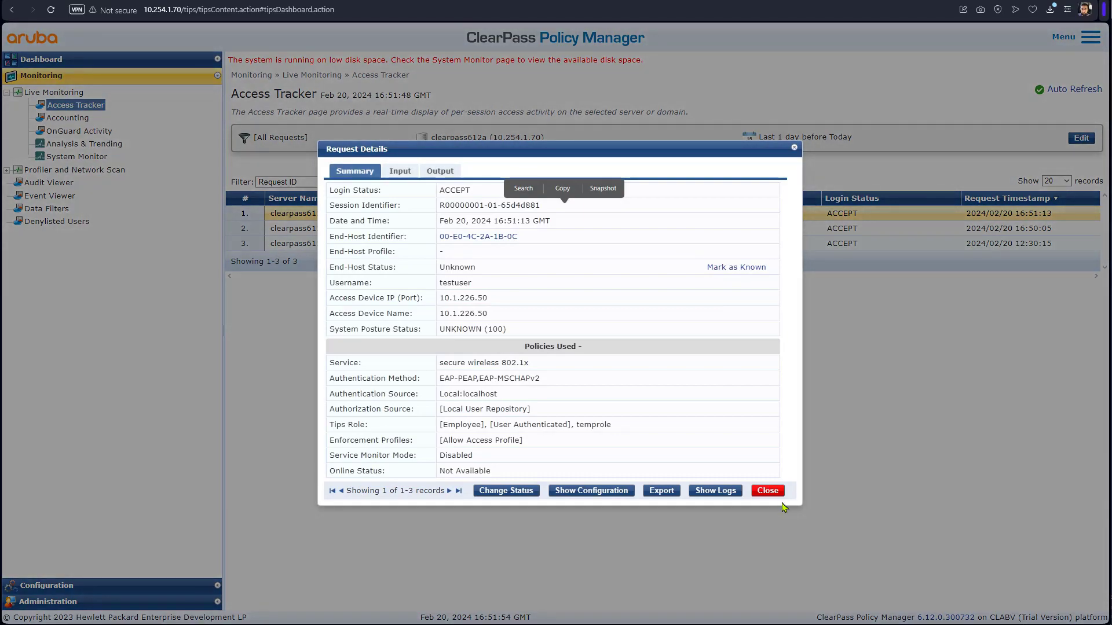
{"action": "left_click", "coordinate": [768, 491]}
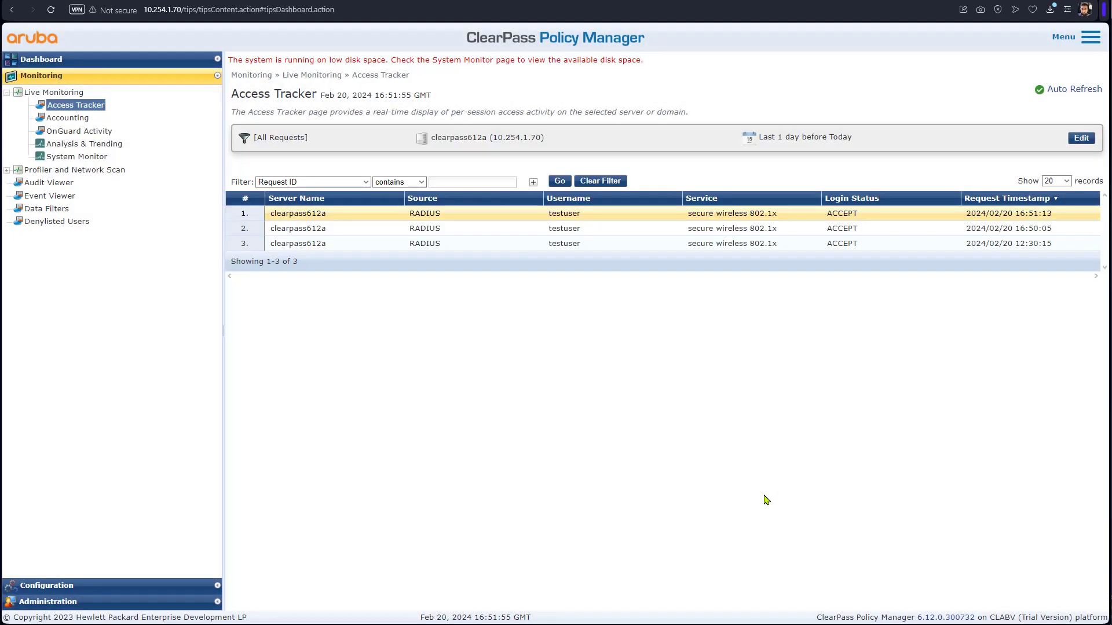
- Show the secure wireless 802.1x service's role mapping rules, including the temprole rule
{"action": "left_click", "coordinate": [141, 585]}
{"action": "left_click", "coordinate": [50, 123]}
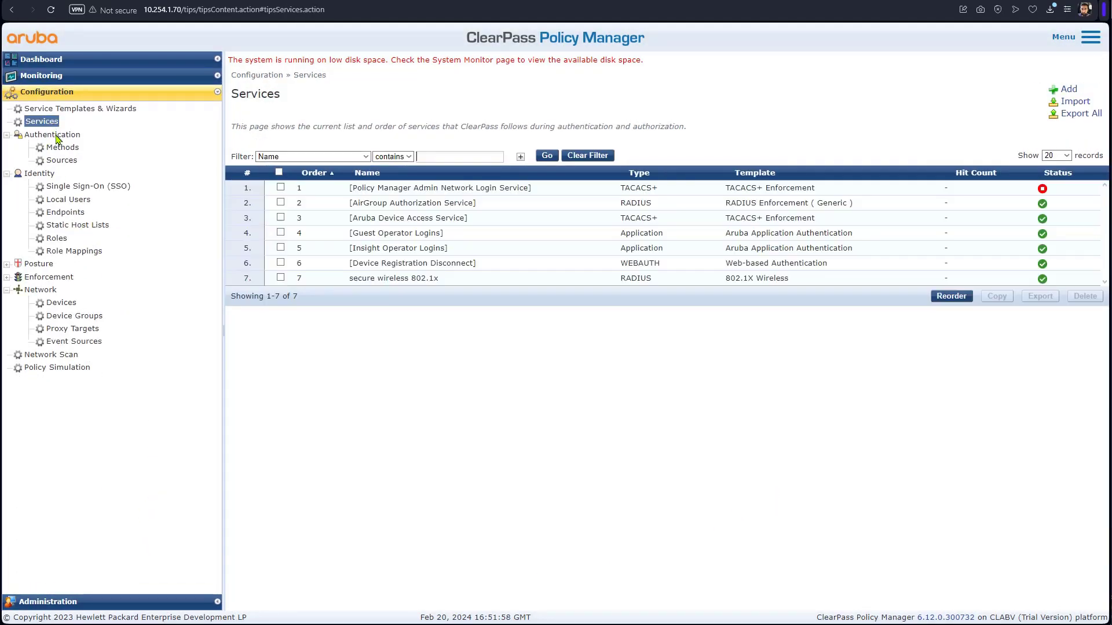
{"action": "left_click", "coordinate": [426, 278]}
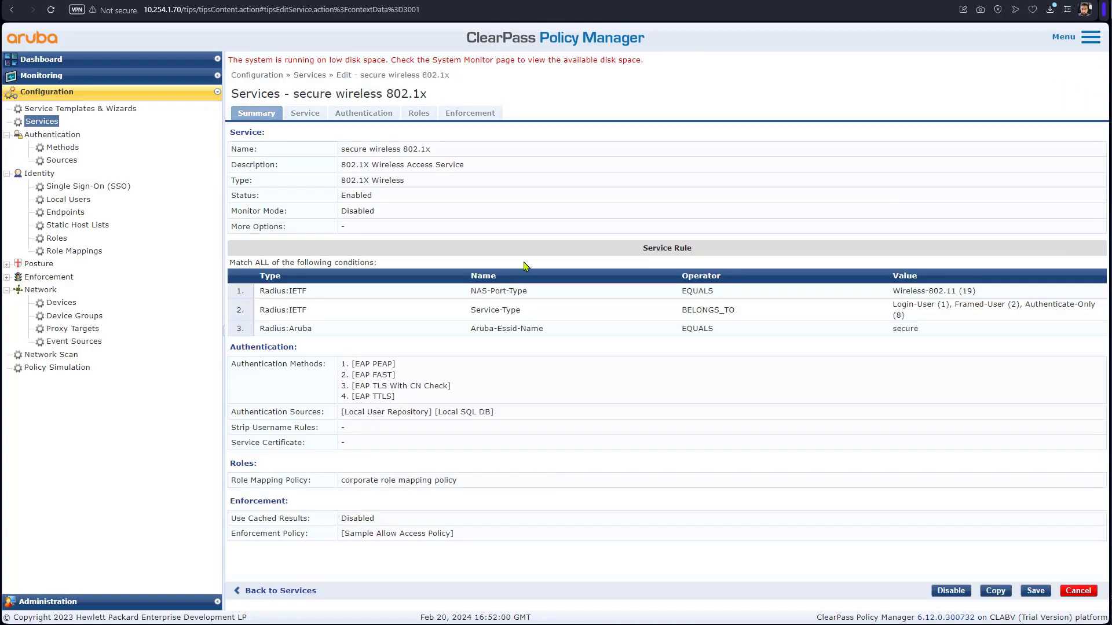
{"action": "left_click", "coordinate": [421, 115]}
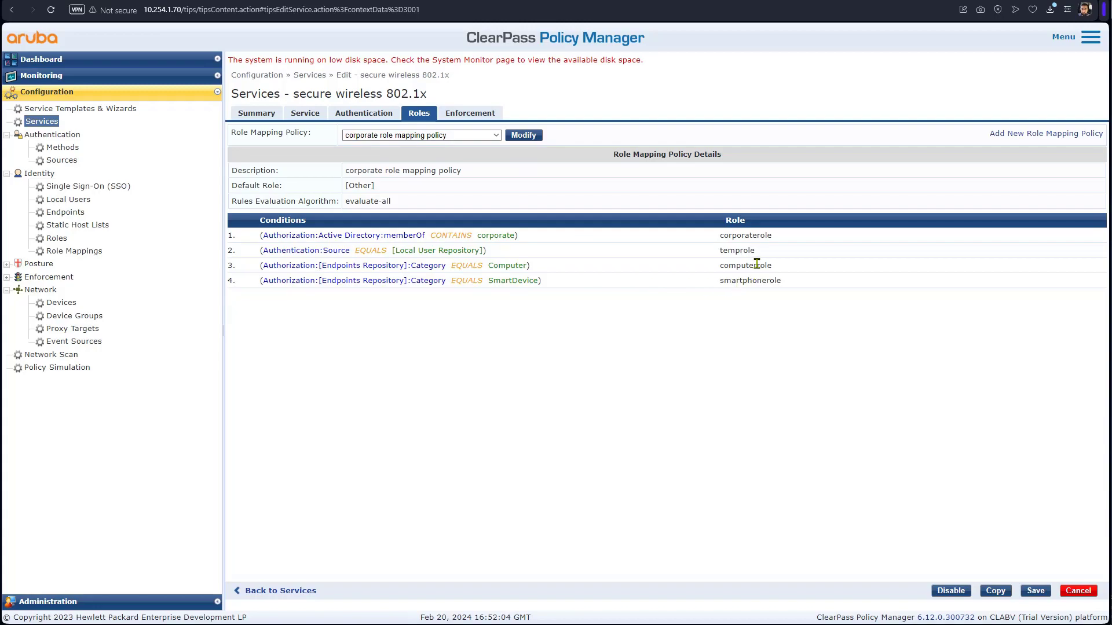
{"action": "left_click_drag", "start_coordinate": [759, 256], "coordinate": [259, 259]}
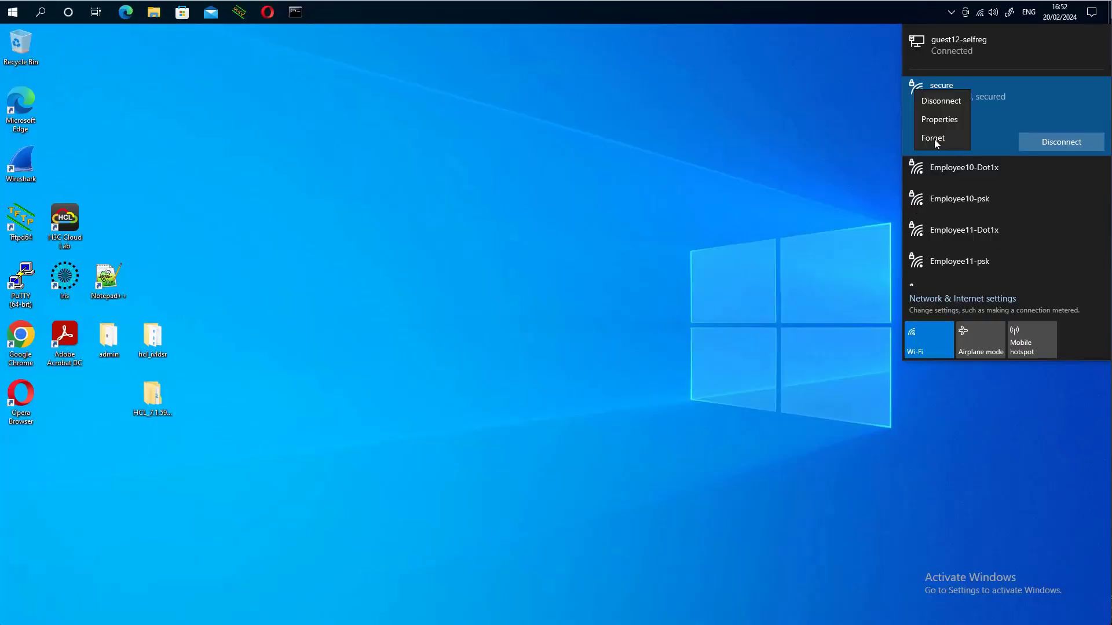
- Forget the saved secure network, then select secure again in the Wi-Fi list
{"action": "left_click", "coordinate": [933, 139]}
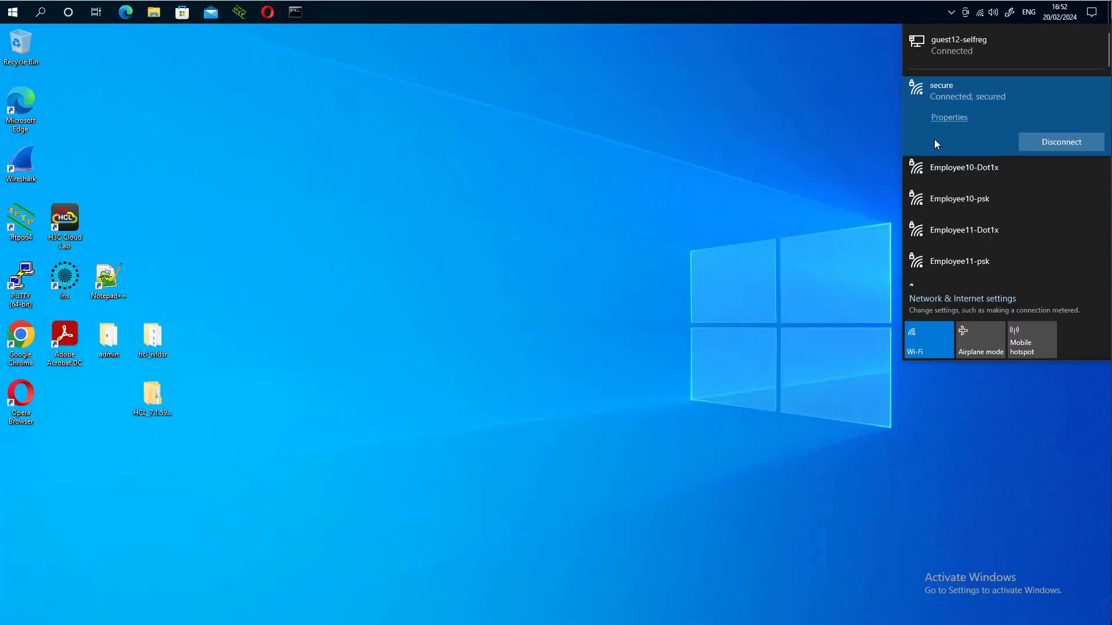
{"action": "left_click", "coordinate": [836, 141]}
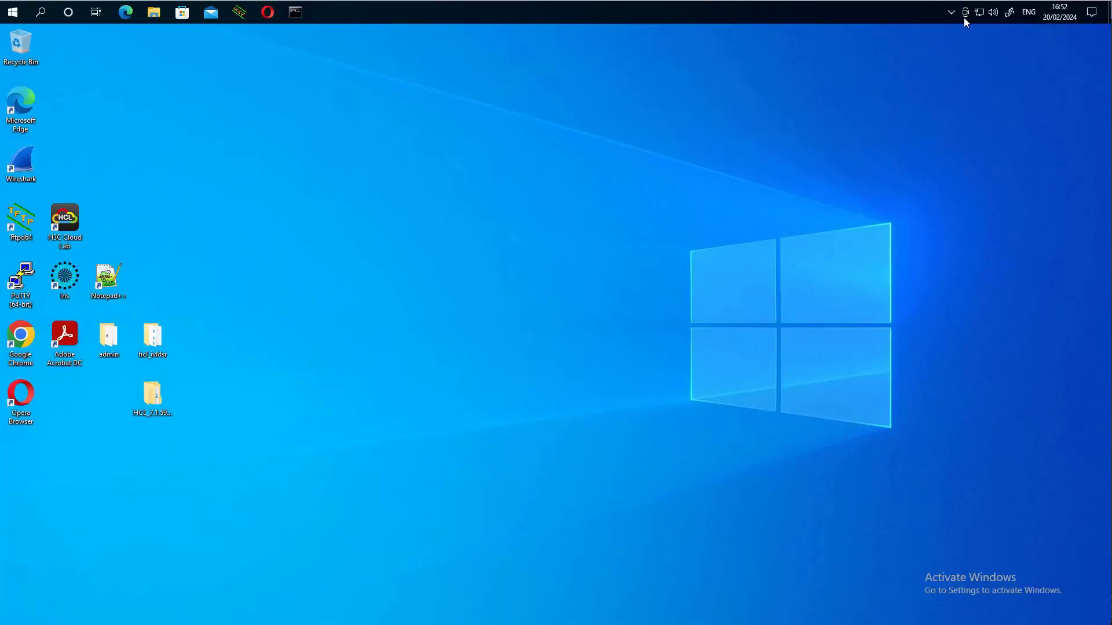
{"action": "left_click", "coordinate": [979, 17]}
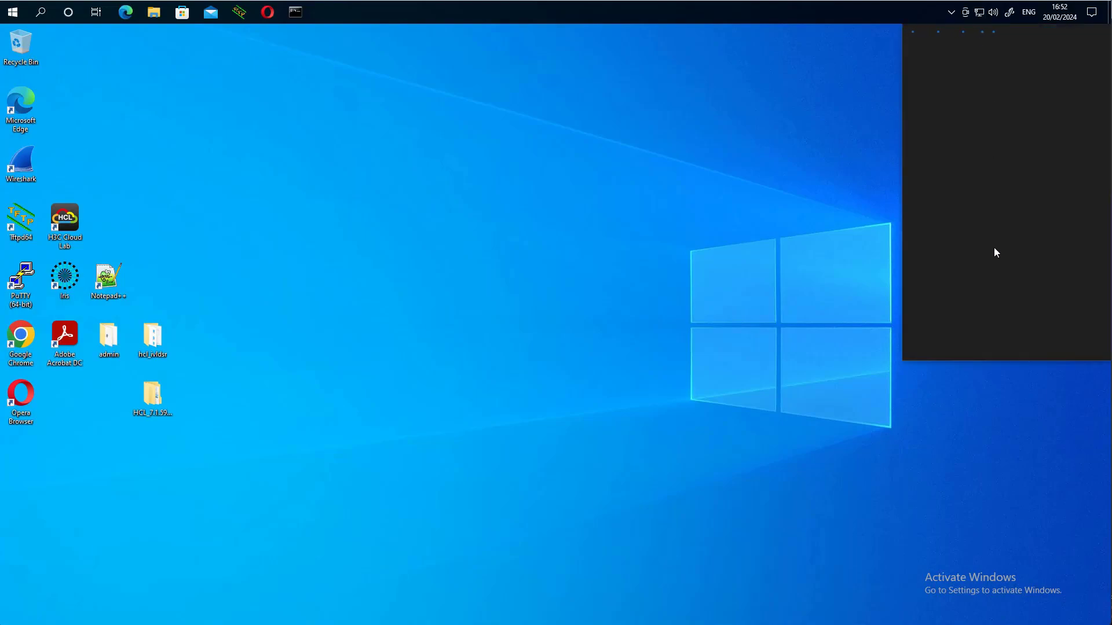
{"action": "scroll", "coordinate": [988, 189], "scroll_direction": "down", "scroll_amount": 2}
{"action": "scroll", "coordinate": [985, 189], "scroll_direction": "down", "scroll_amount": 5}
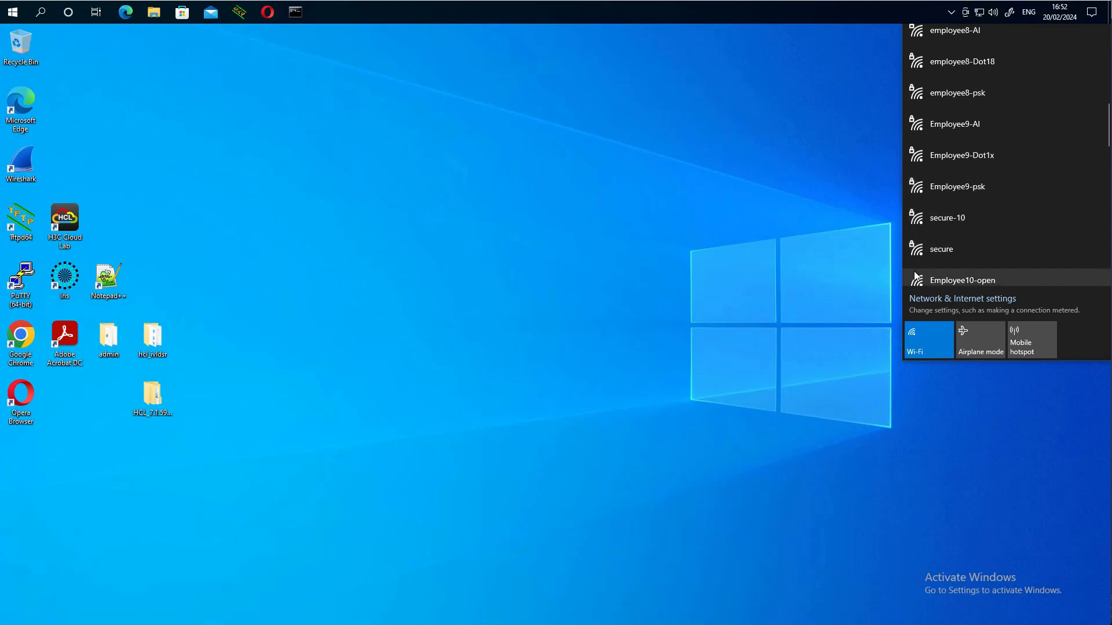
{"action": "left_click", "coordinate": [939, 249]}
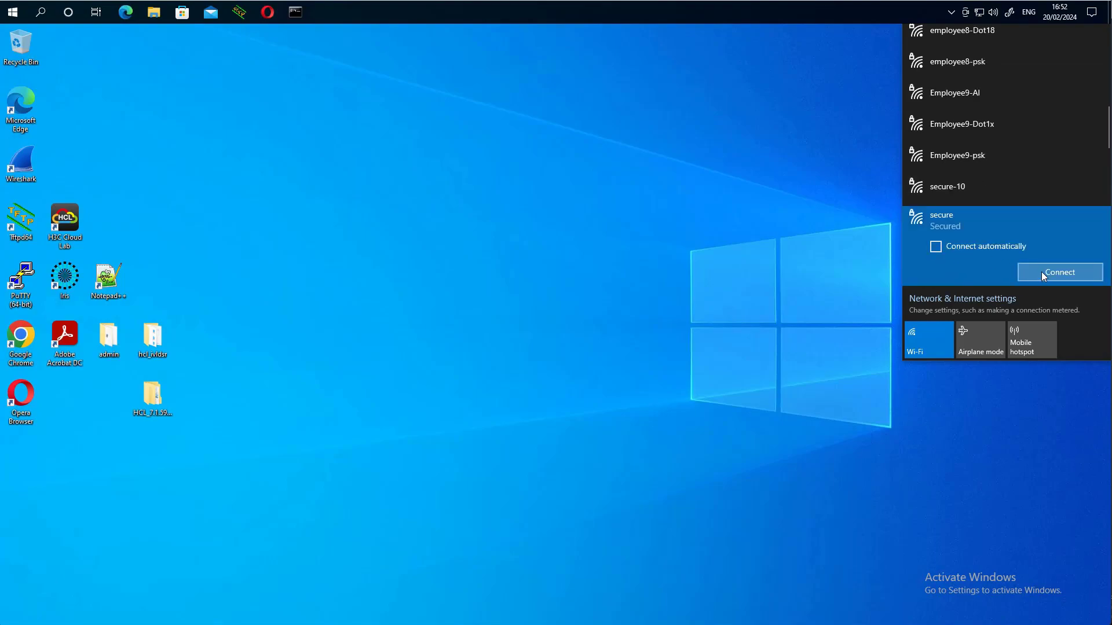
- Connect to secure with the employee account's user name and password, accepting the continue prompt
{"action": "left_click", "coordinate": [1044, 276]}
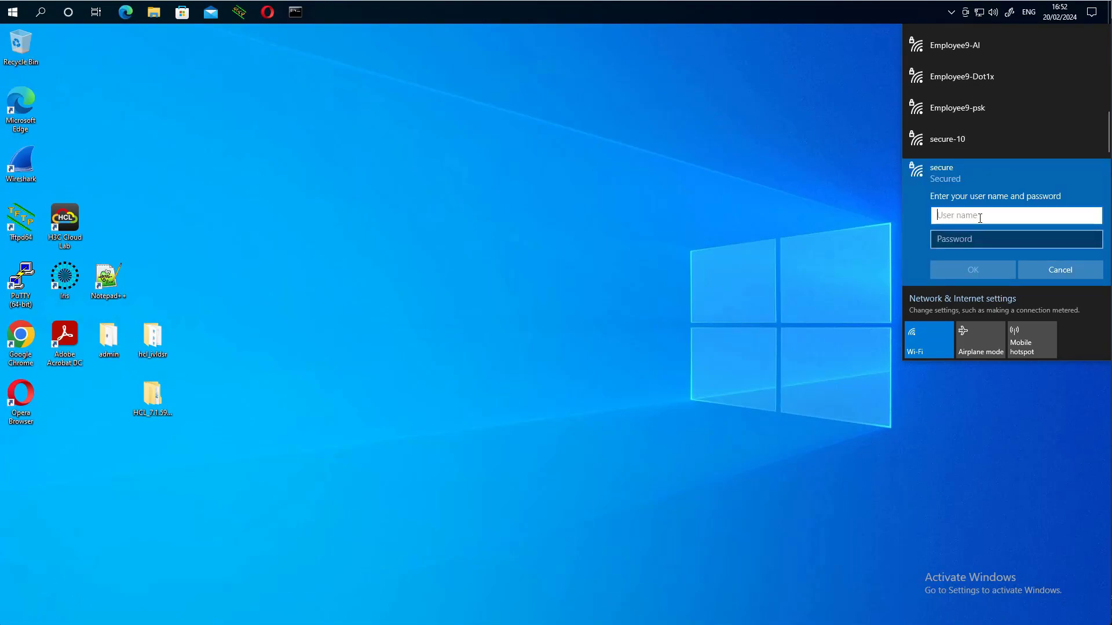
{"action": "type", "text": "employee"}
{"action": "key", "text": "Tab"}
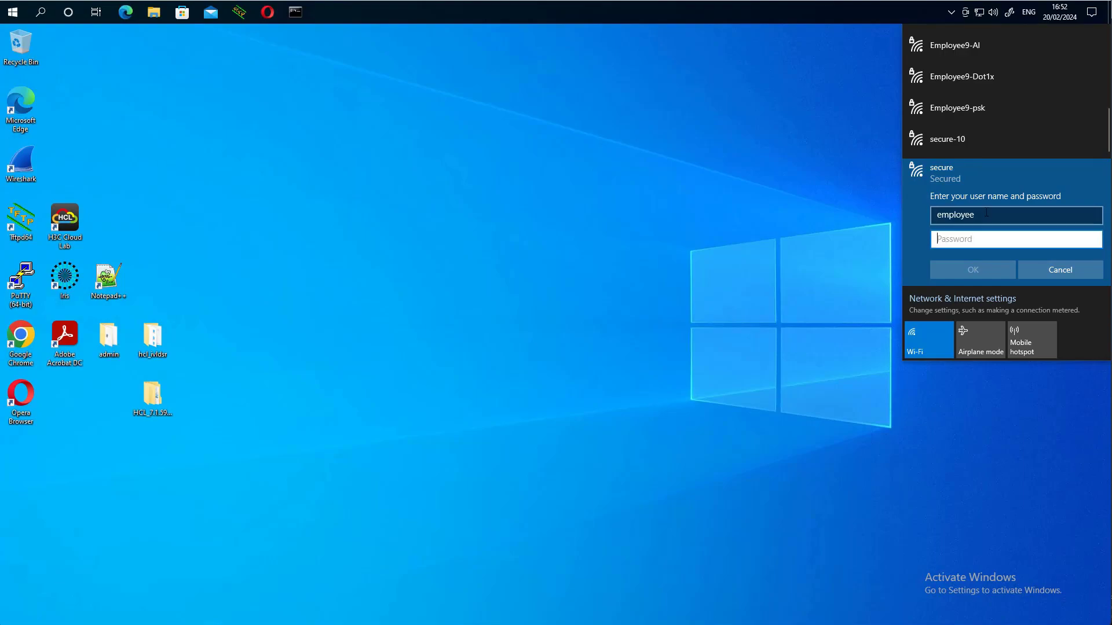
{"action": "type", "text": "*******"}
{"action": "key", "text": "Return"}
{"action": "left_click", "coordinate": [978, 201]}
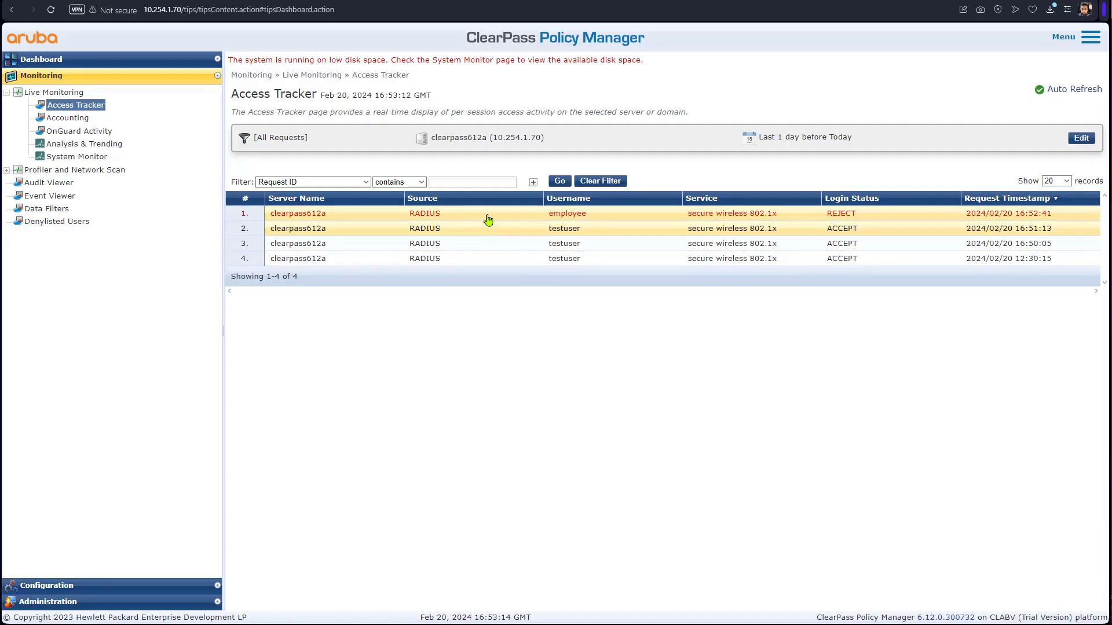
- Review the rejected employee login's alerts, which point to the Local User Repository
{"action": "left_click", "coordinate": [486, 219]}
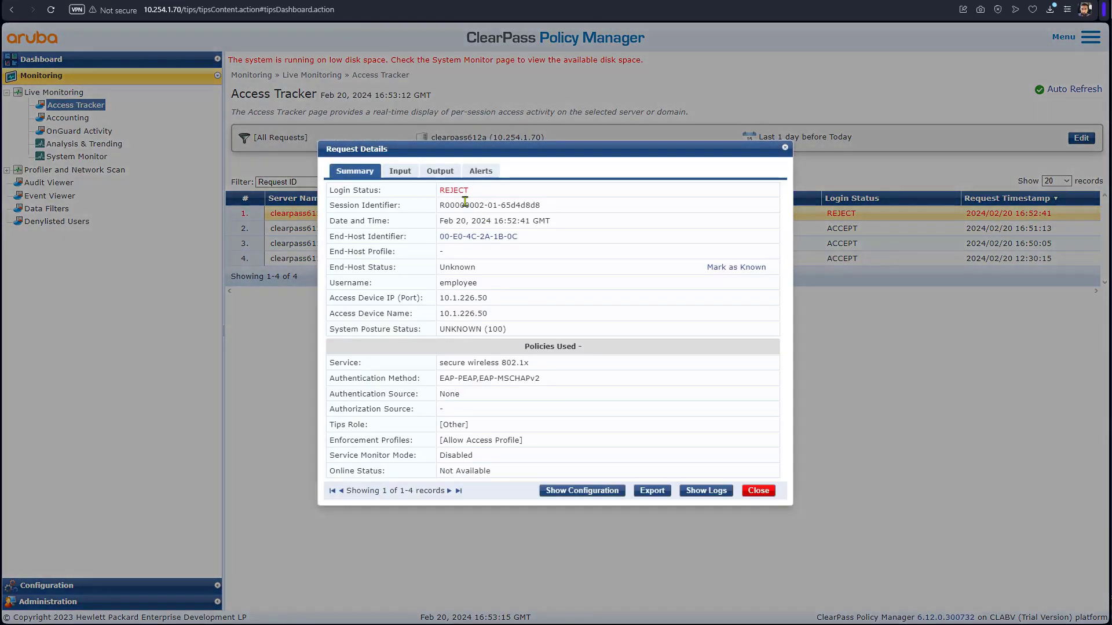
{"action": "left_click", "coordinate": [478, 171]}
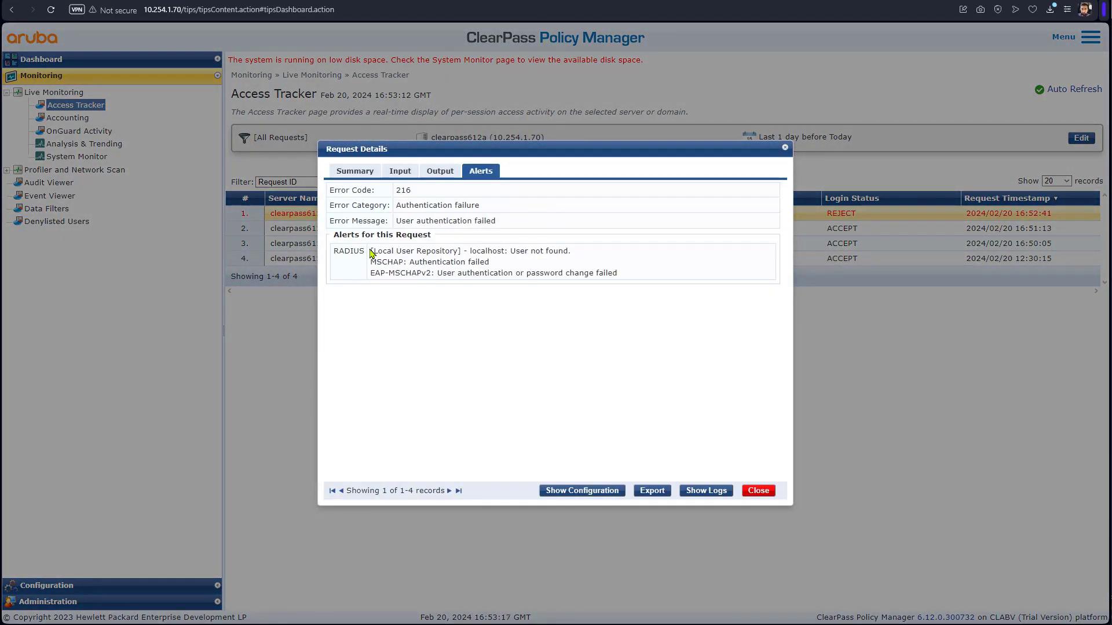
{"action": "left_click_drag", "start_coordinate": [371, 251], "coordinate": [467, 253]}
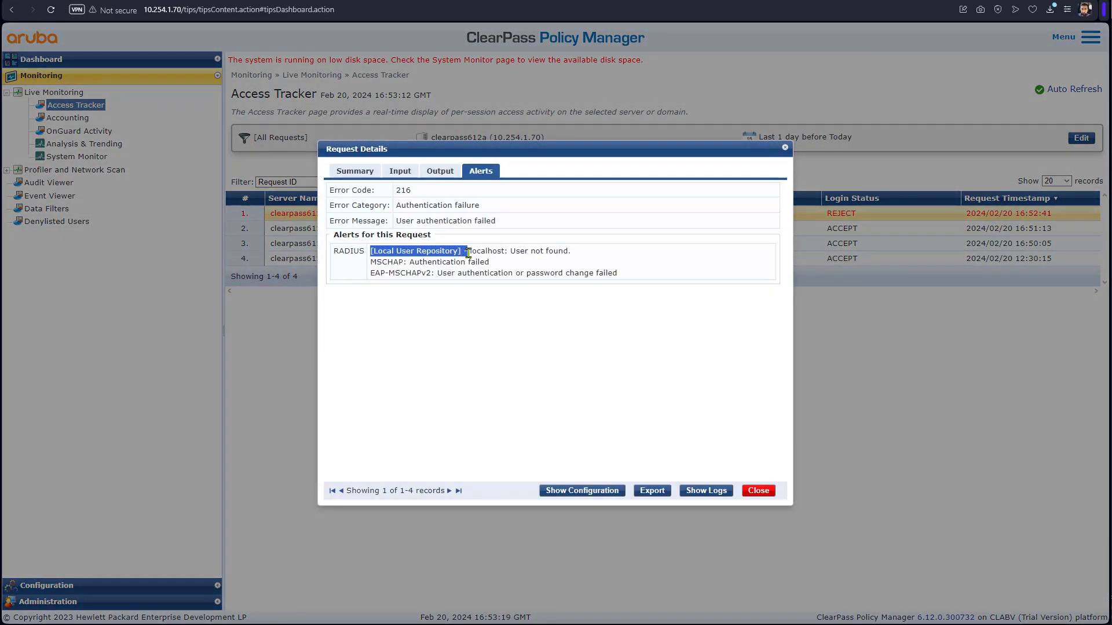
{"action": "left_click", "coordinate": [758, 491]}
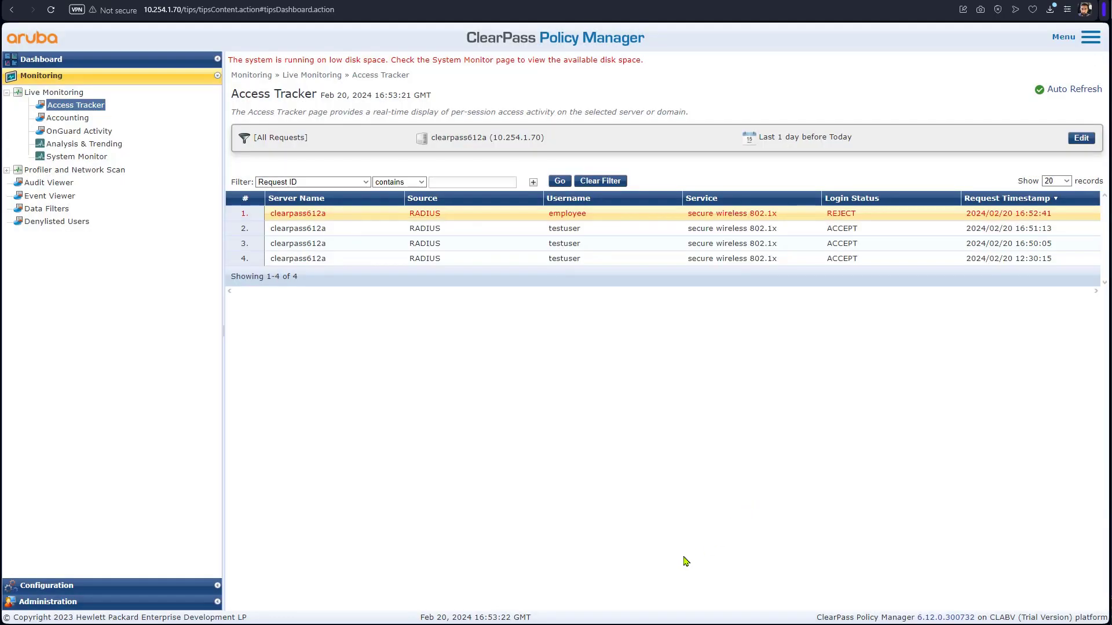
- Add Active Directory to the secure wireless 802.1x service's authentication sources and save
{"action": "left_click", "coordinate": [116, 587]}
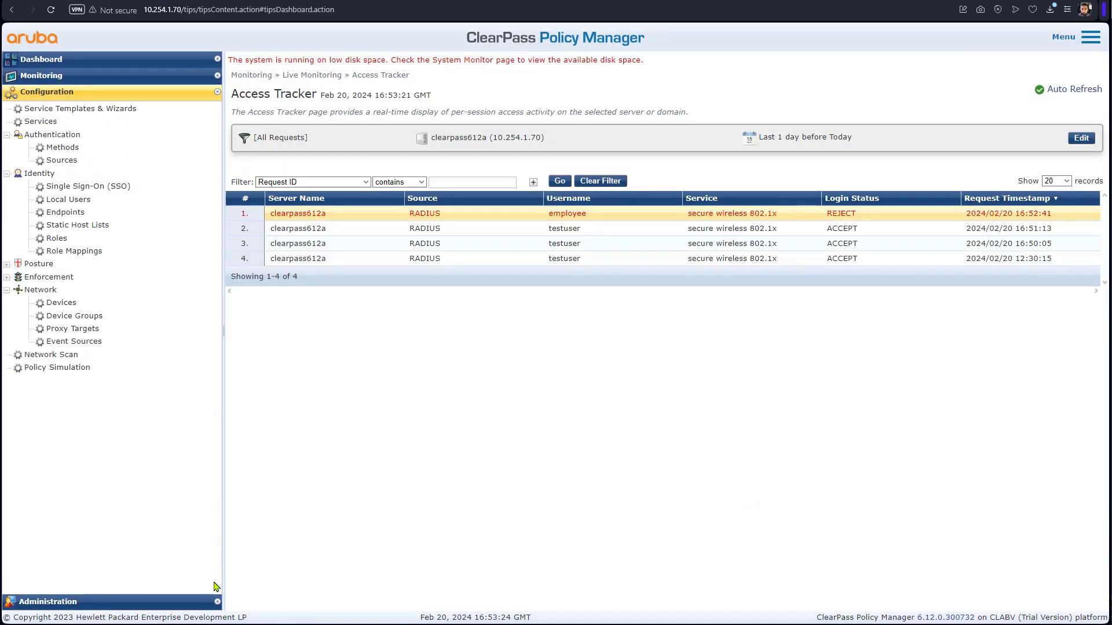
{"action": "left_click", "coordinate": [52, 123]}
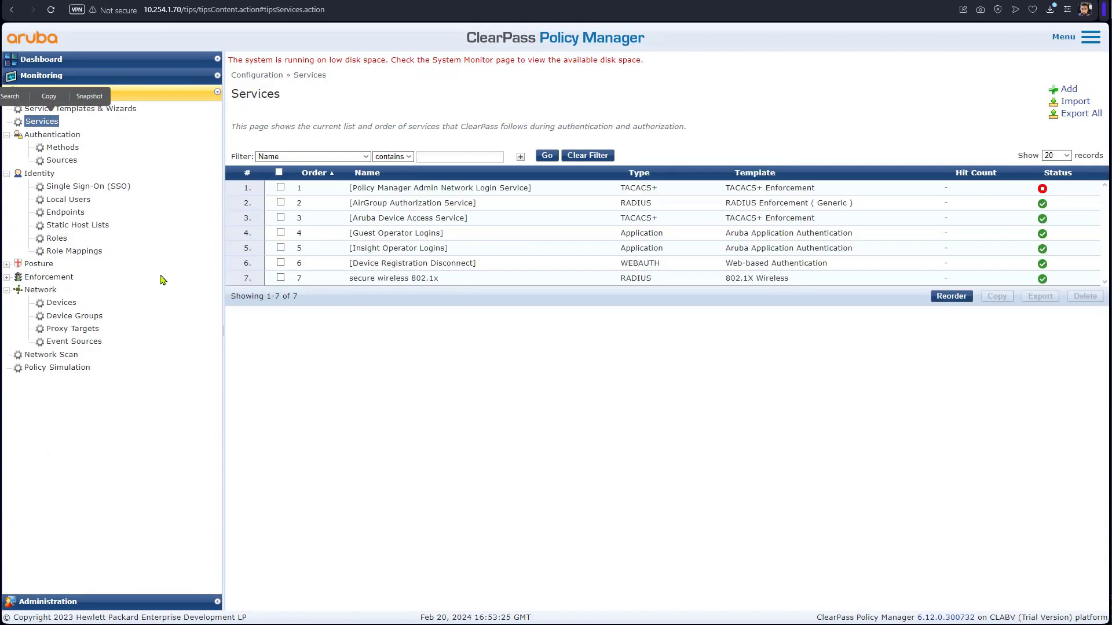
{"action": "left_click", "coordinate": [365, 283]}
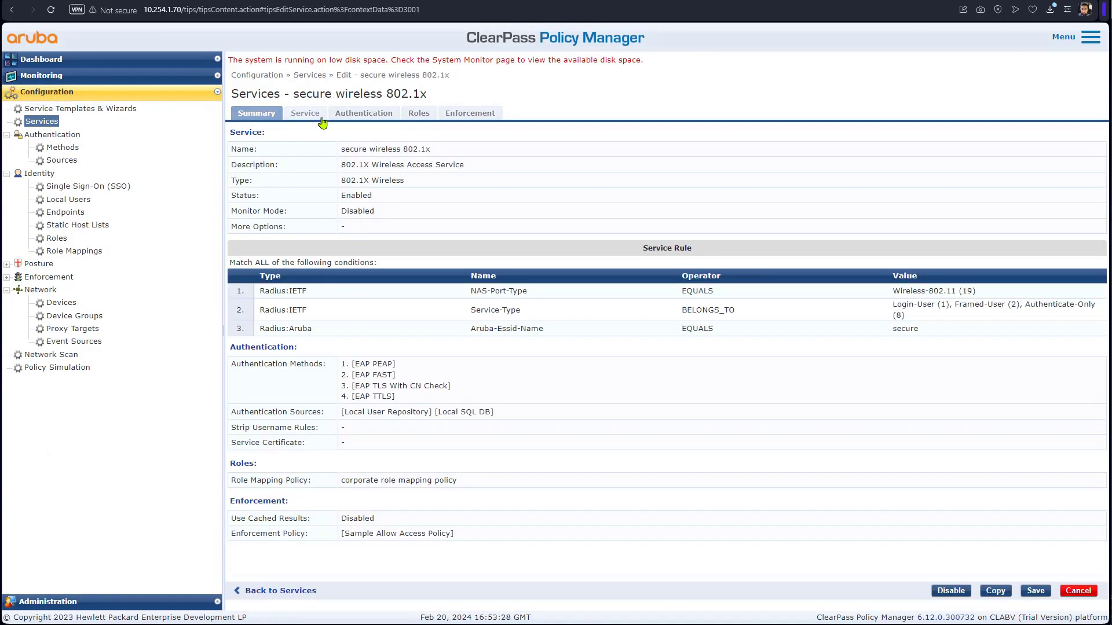
{"action": "left_click", "coordinate": [345, 113]}
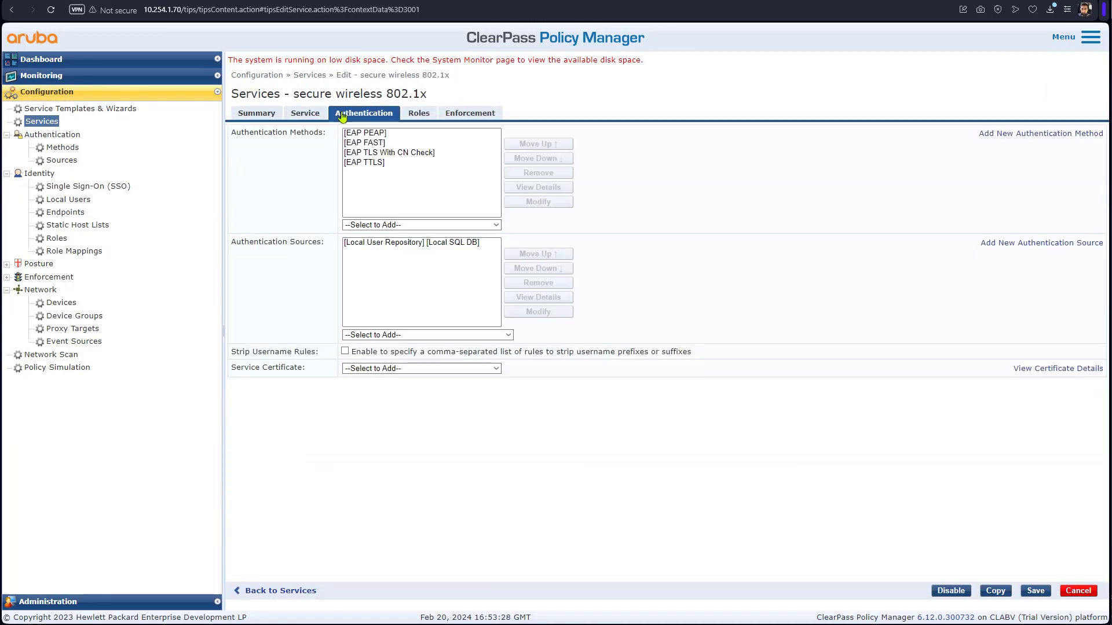
{"action": "left_click", "coordinate": [396, 336]}
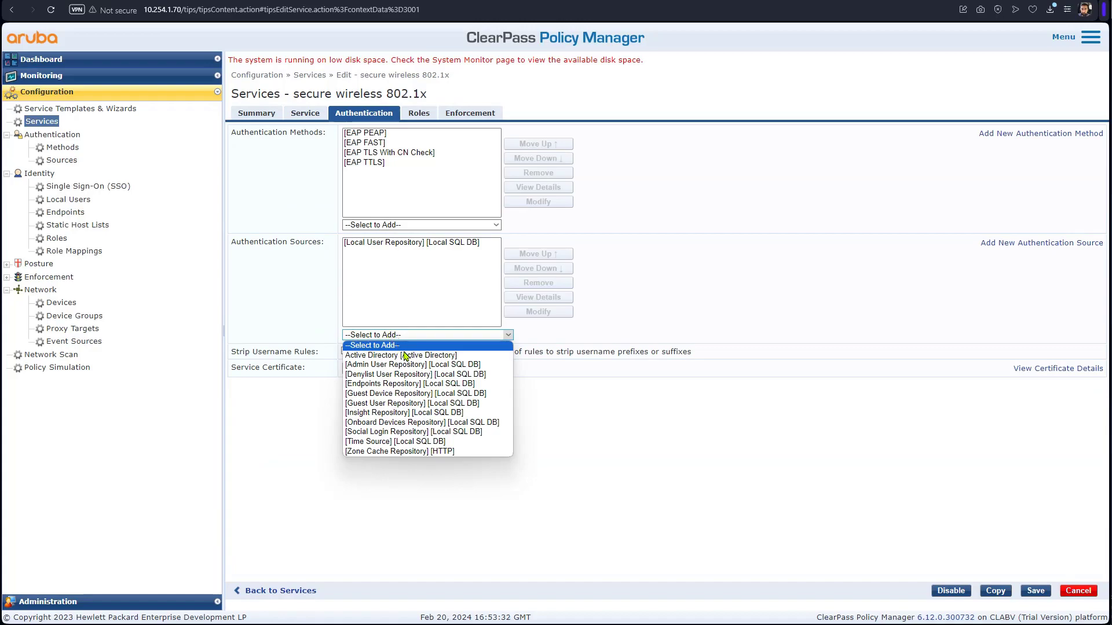
{"action": "left_click", "coordinate": [400, 355]}
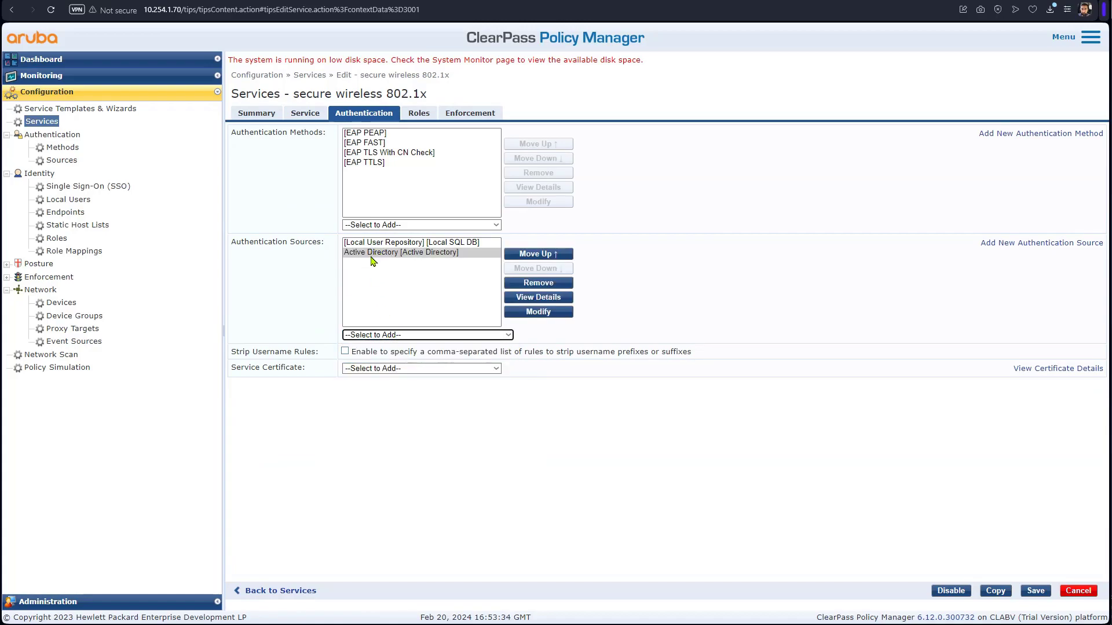
{"action": "left_click", "coordinate": [1036, 592]}
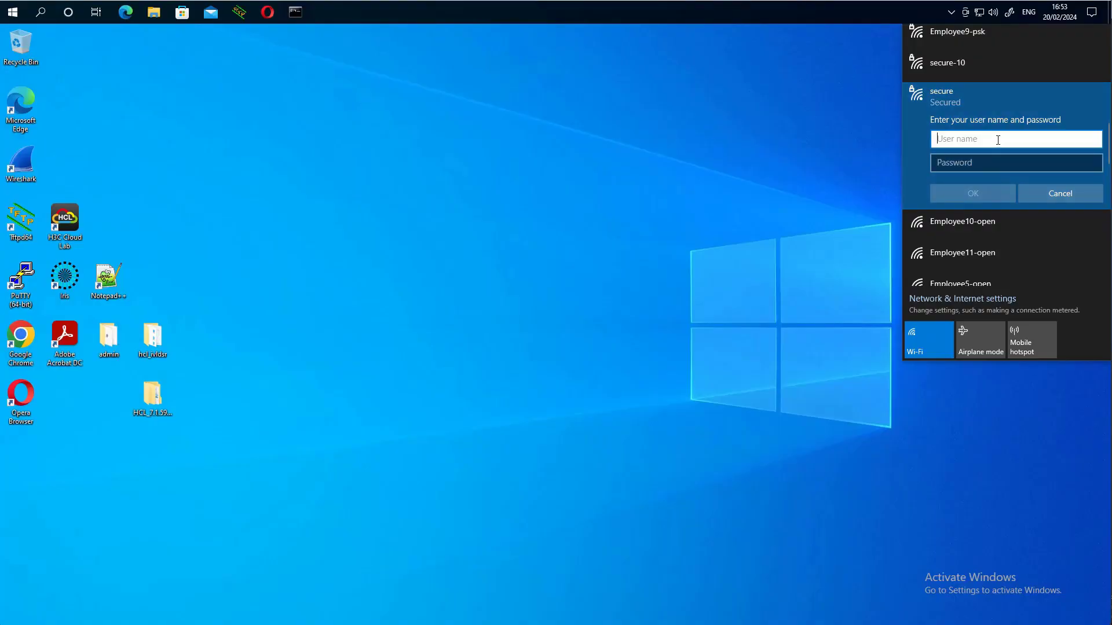
- Submit the employee account's user name and password to secure and accept continuing to connect
{"action": "type", "text": "employee"}
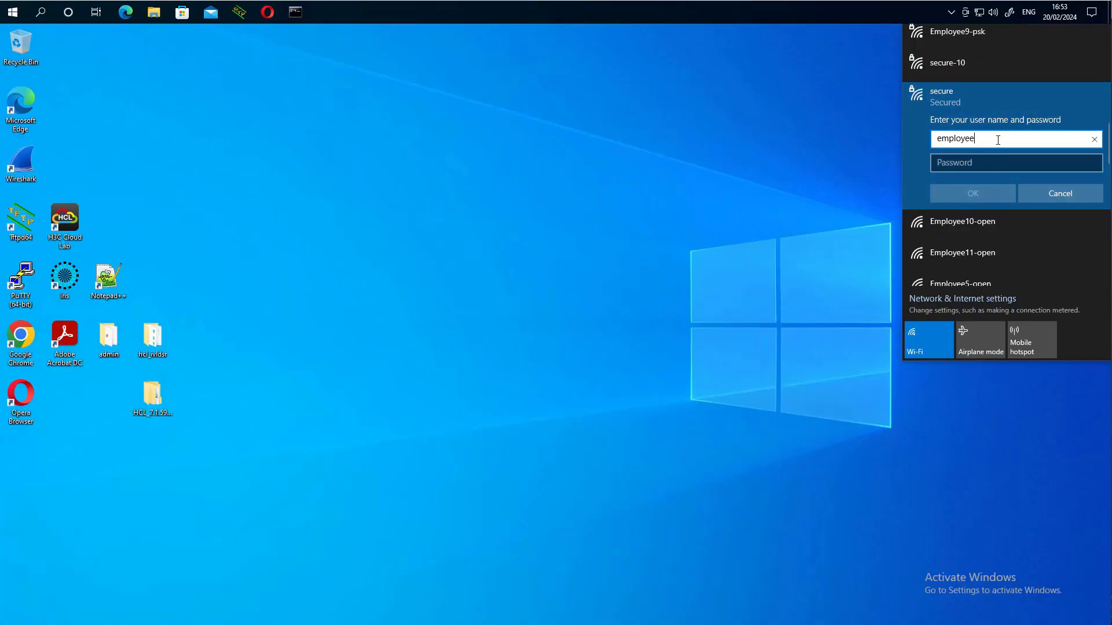
{"action": "key", "text": "Tab"}
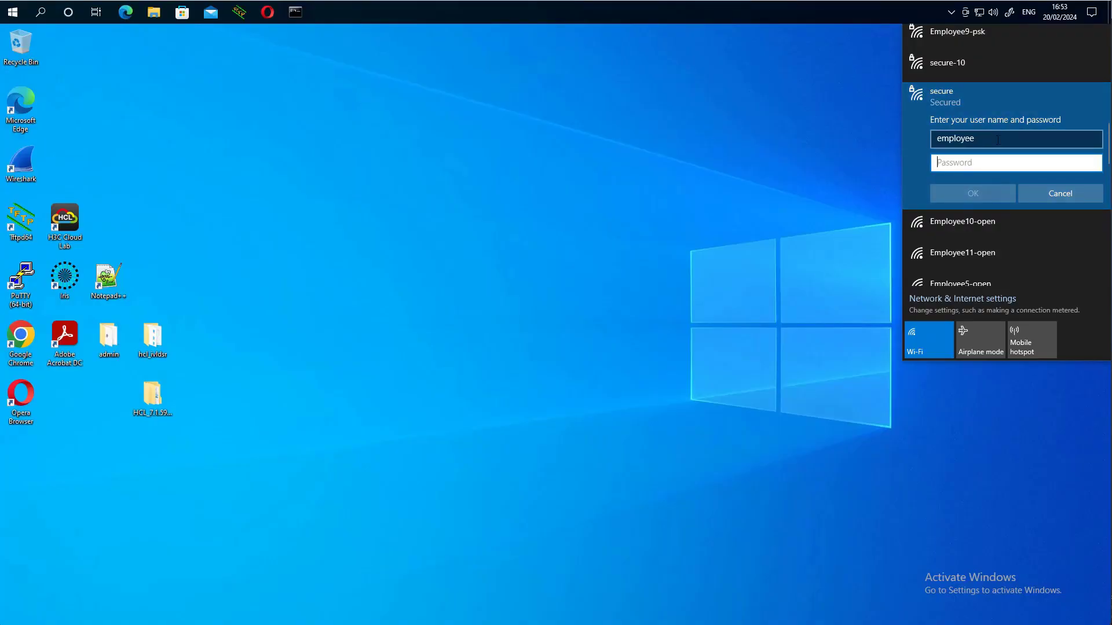
{"action": "type", "text": "•••••••"}
{"action": "key", "text": "Return"}
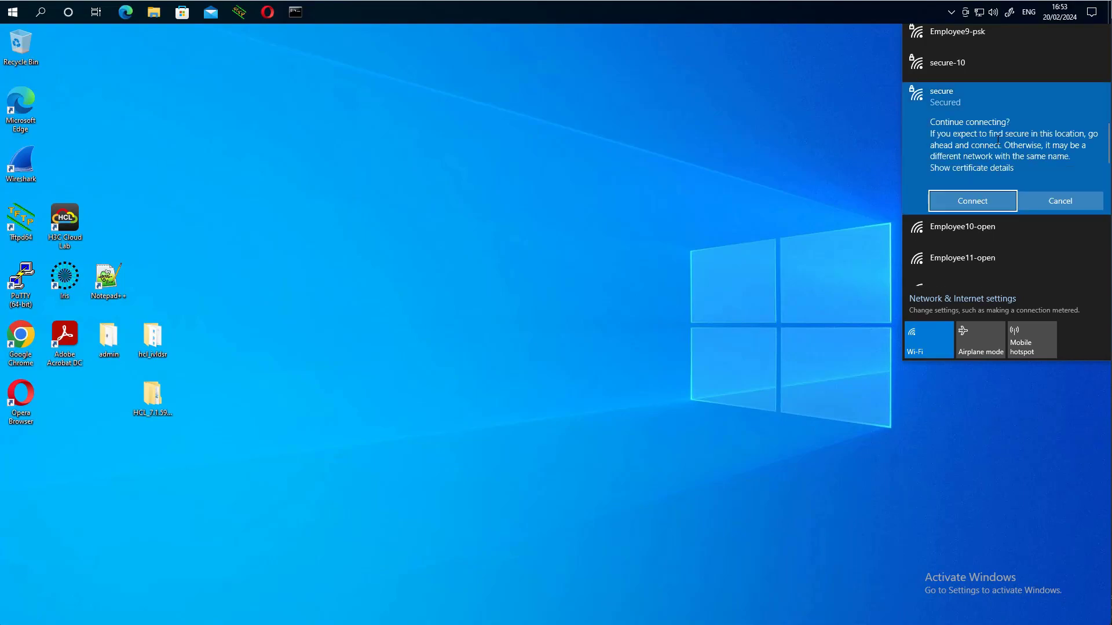
{"action": "left_click", "coordinate": [973, 199]}
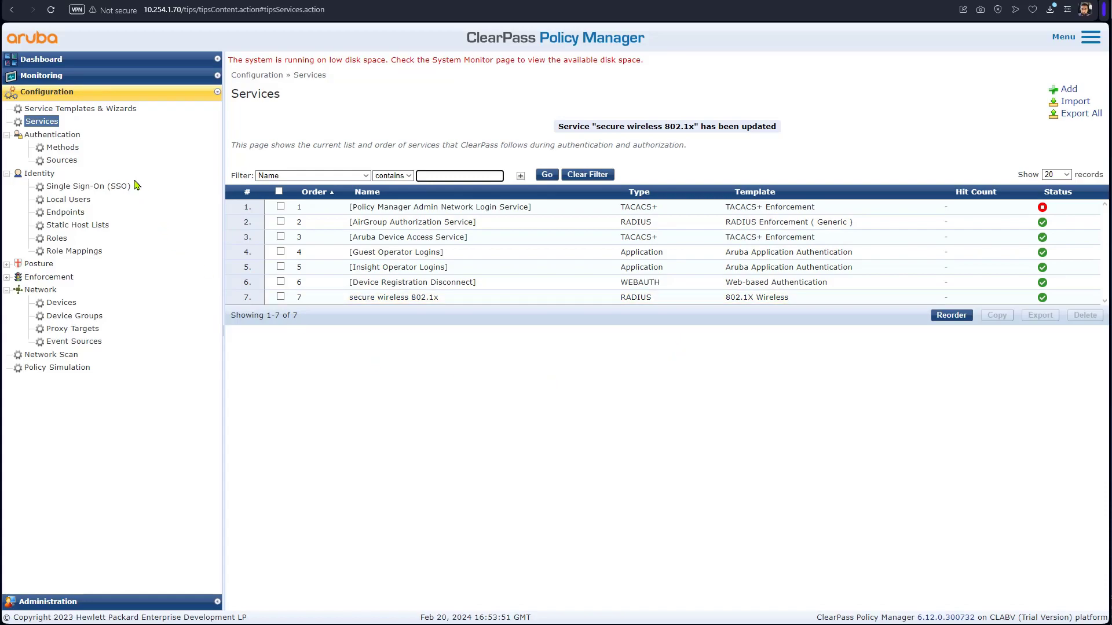
- Open the newest accepted employee login, showing Active Directory authentication and the corporaterole Tips Role
{"action": "left_click", "coordinate": [81, 60]}
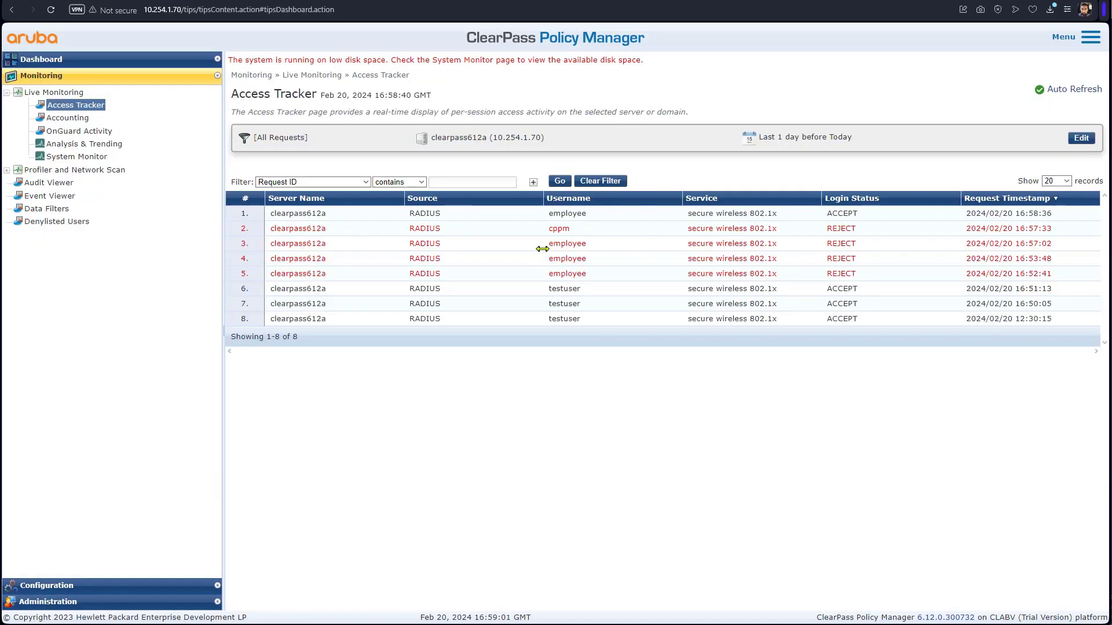
{"action": "left_click", "coordinate": [568, 214]}
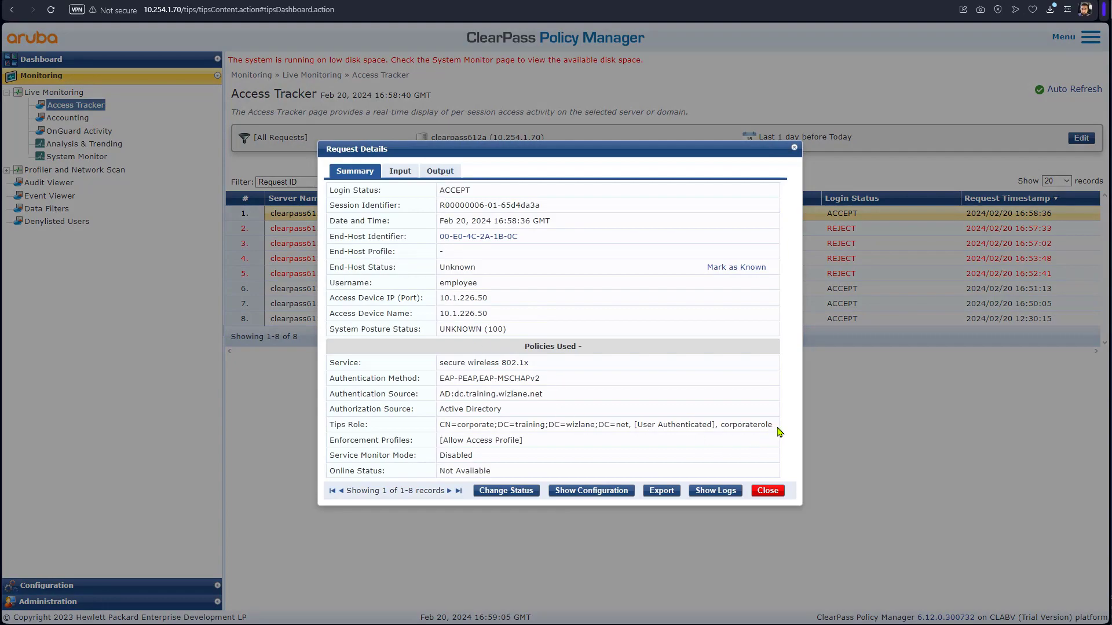
{"action": "left_click_drag", "start_coordinate": [773, 426], "coordinate": [721, 427]}
{"action": "left_click", "coordinate": [726, 465]}
{"action": "left_click_drag", "start_coordinate": [773, 425], "coordinate": [720, 427]}
{"action": "left_click", "coordinate": [726, 452]}
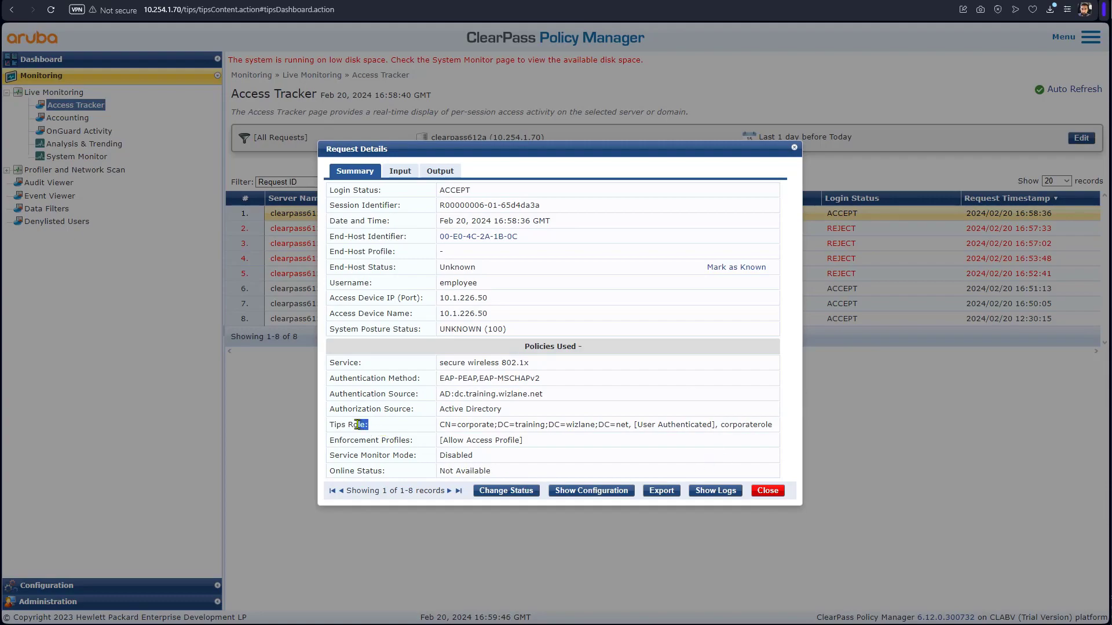
{"action": "left_click_drag", "start_coordinate": [357, 425], "coordinate": [348, 423]}
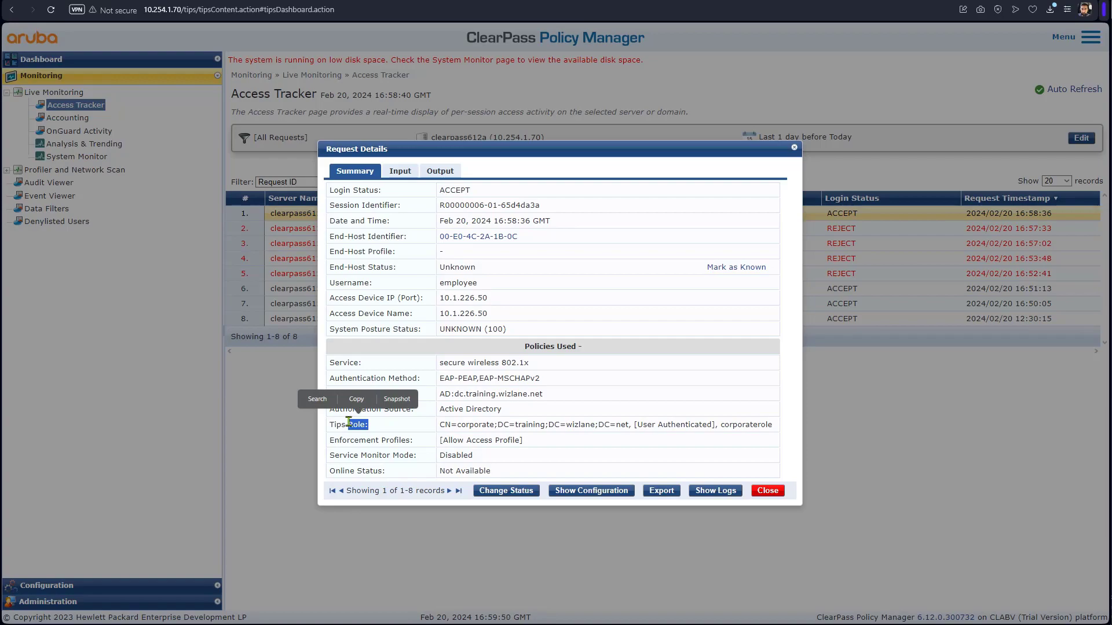